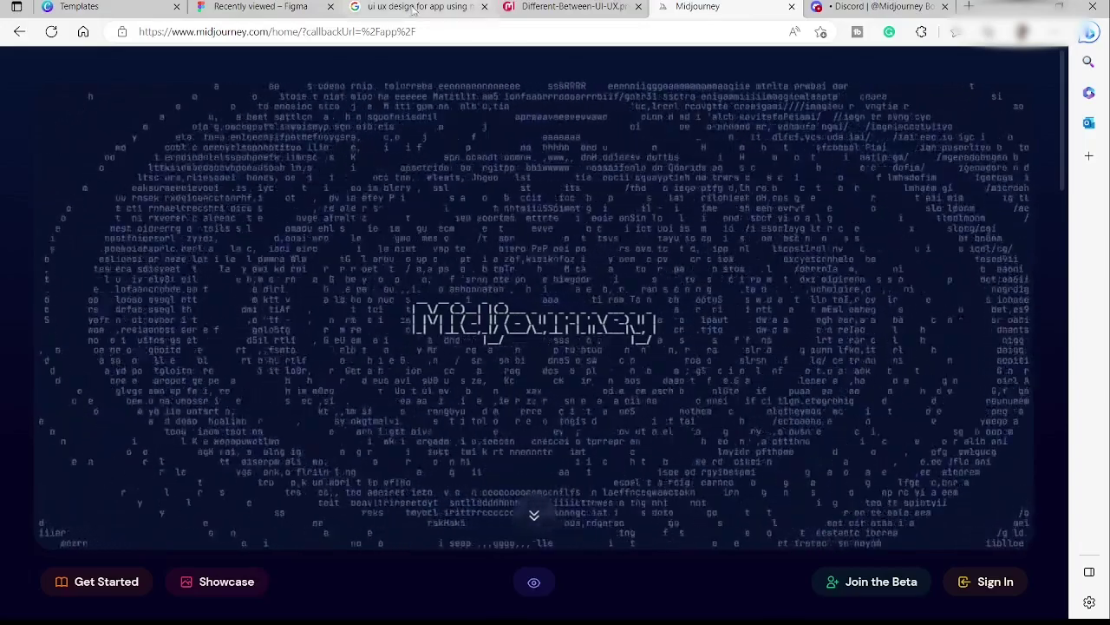
# View the infographic on the difference between UX and UI, starting from and returning to the Google image results.
pyautogui.click(415, 9)
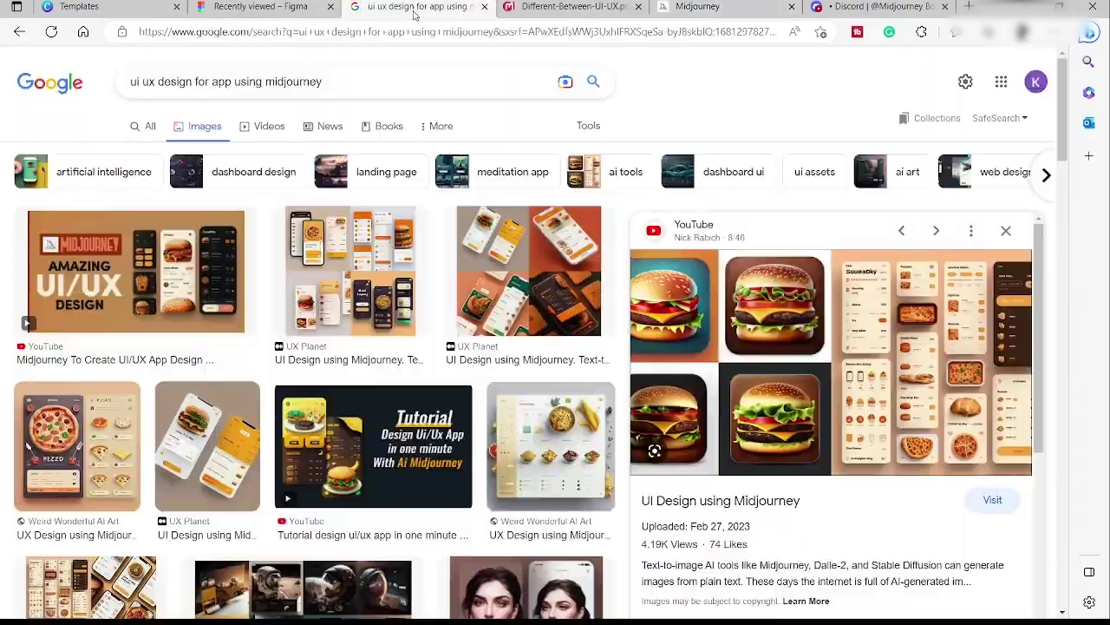
pyautogui.click(583, 9)
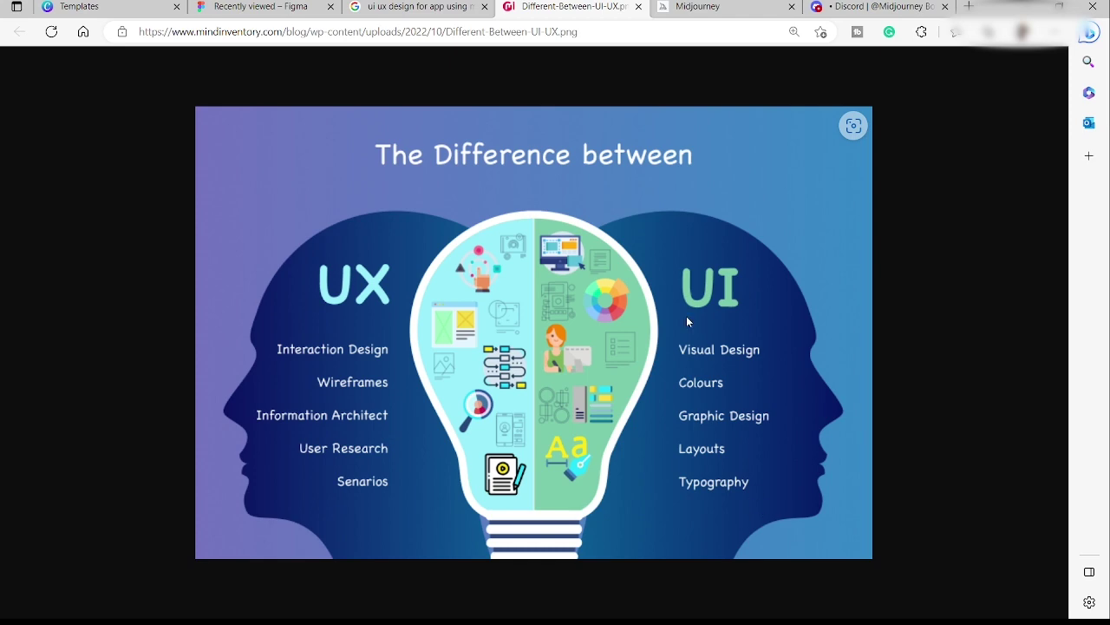
pyautogui.hotkey('ctrl', 'shift', 'Tab')
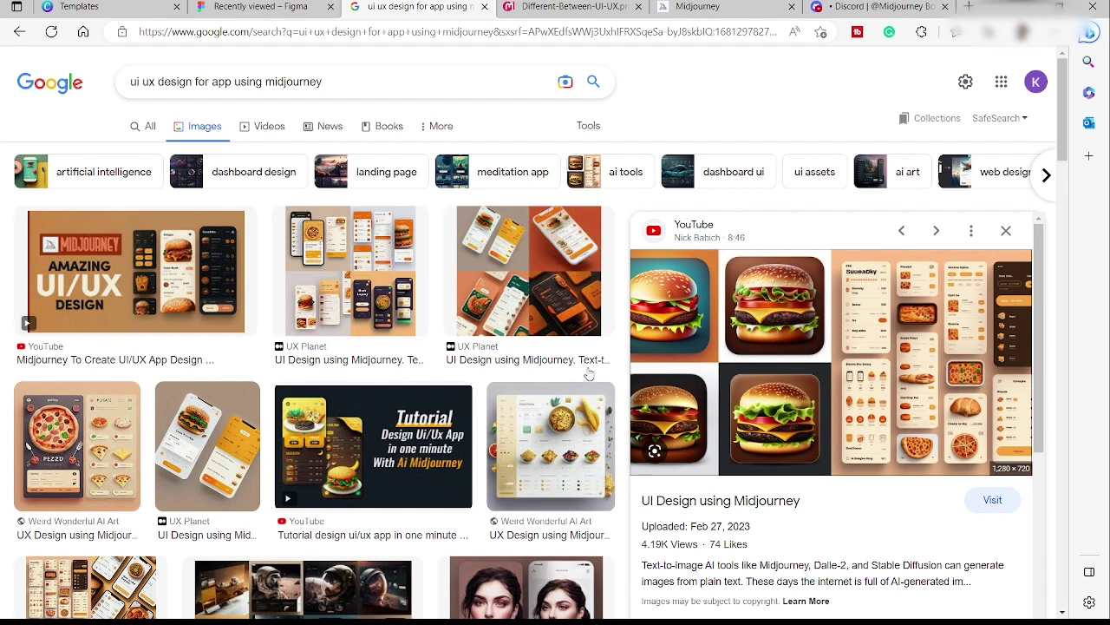
# Browse the image results for Midjourney app designs and view the burger app UI image full size in its own tab.
pyautogui.scroll(-3, 367, 351)
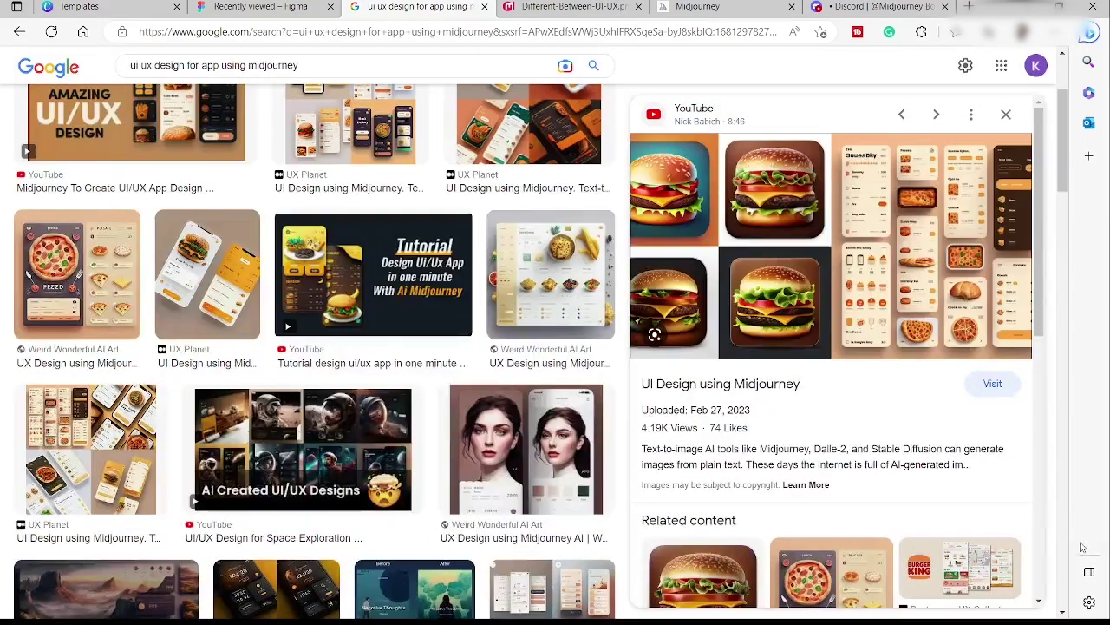
pyautogui.scroll(-1, 482, 325)
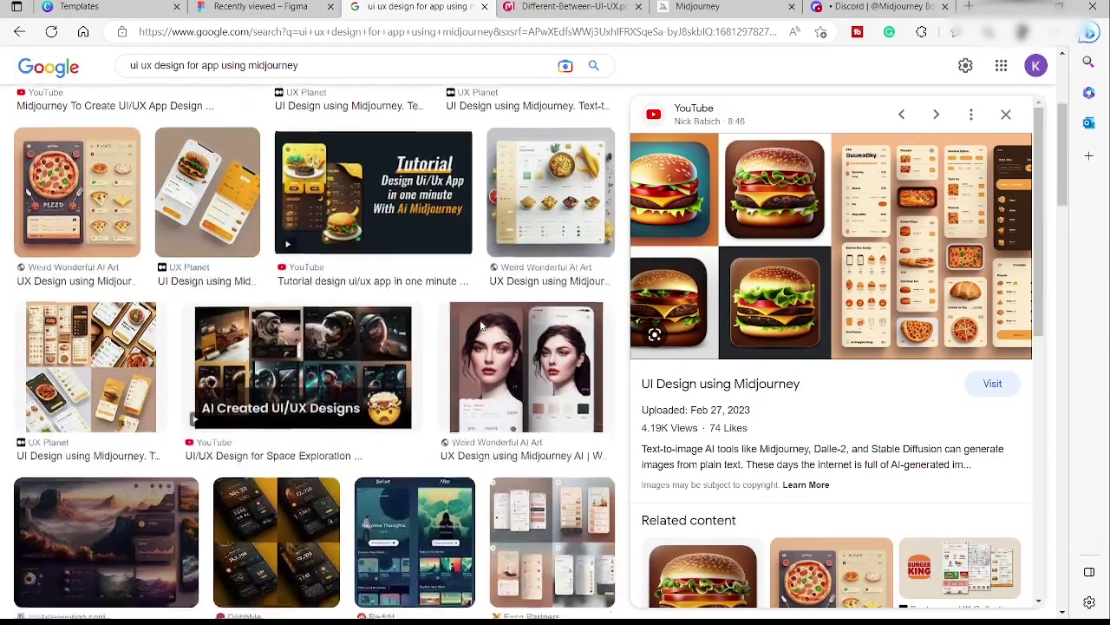
pyautogui.scroll(2, 482, 325)
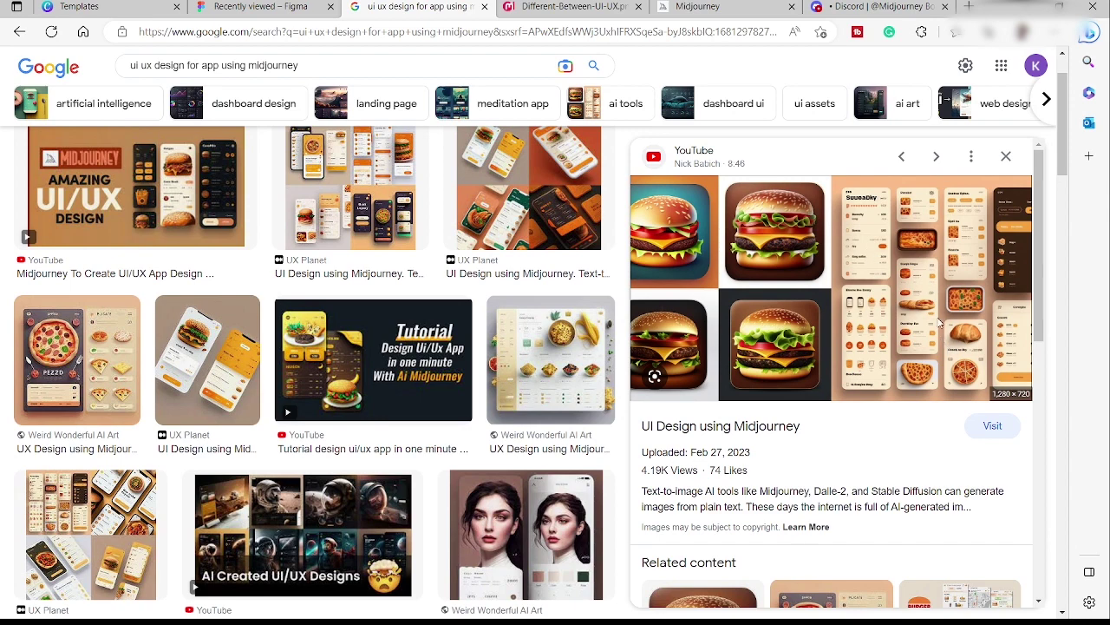
pyautogui.middleClick(944, 370)
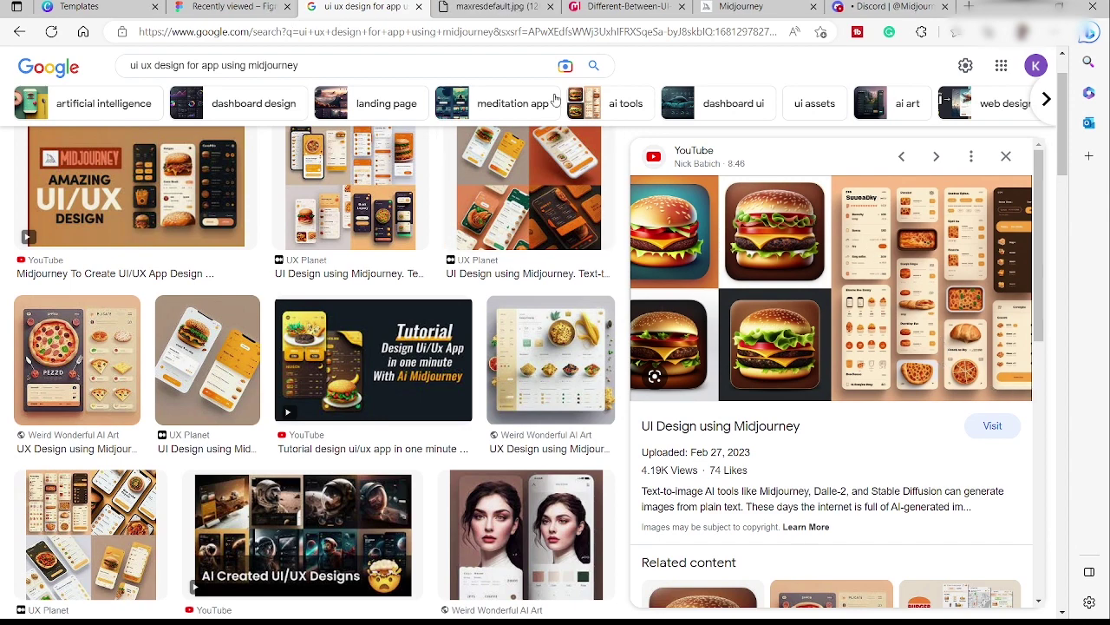
pyautogui.click(486, 7)
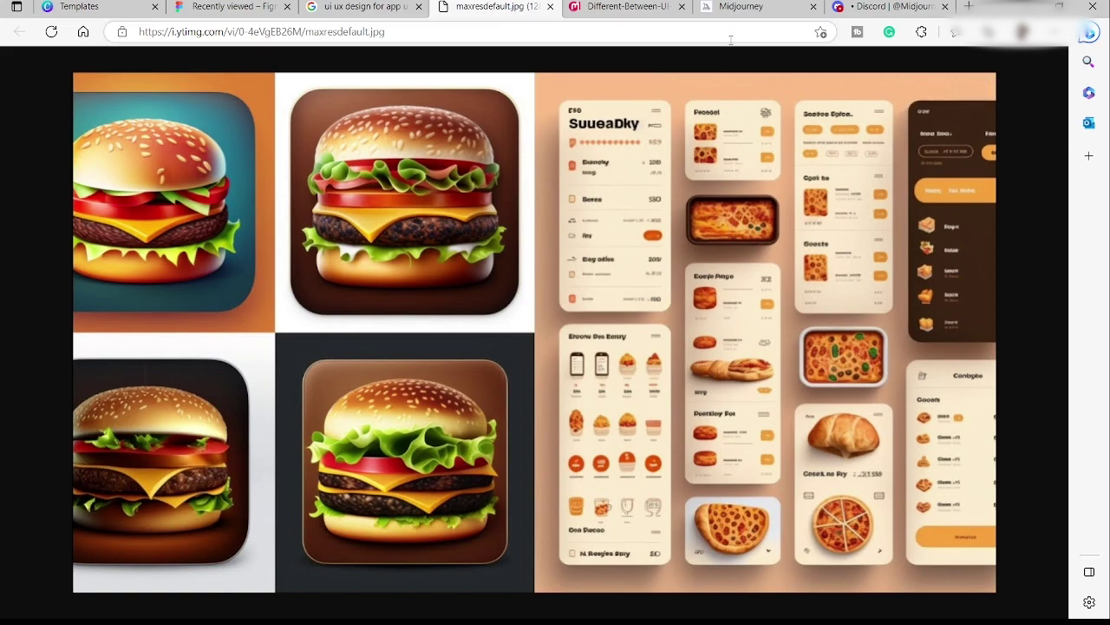
# Open the Discord invite for joining the Midjourney beta from the Midjourney website.
pyautogui.click(731, 10)
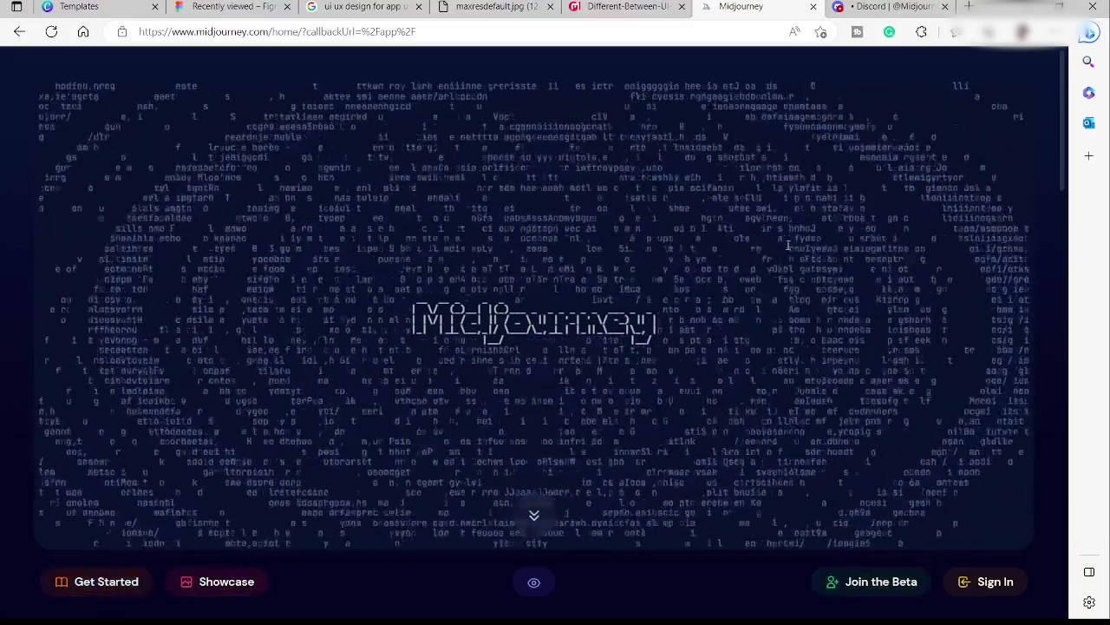
pyautogui.click(861, 6)
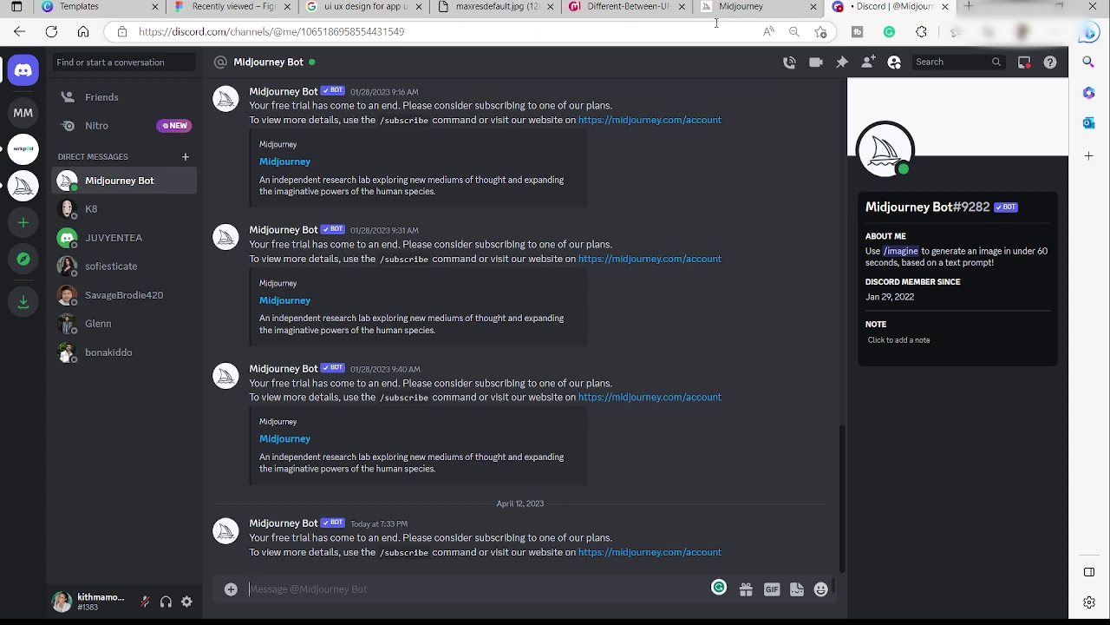
pyautogui.click(763, 9)
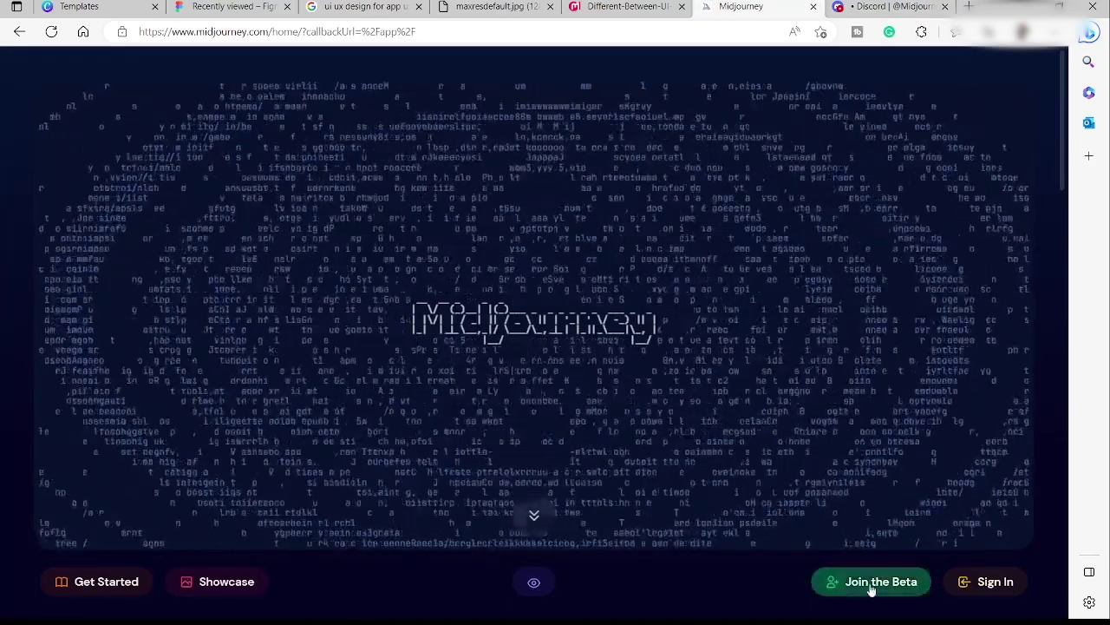
pyautogui.click(873, 588)
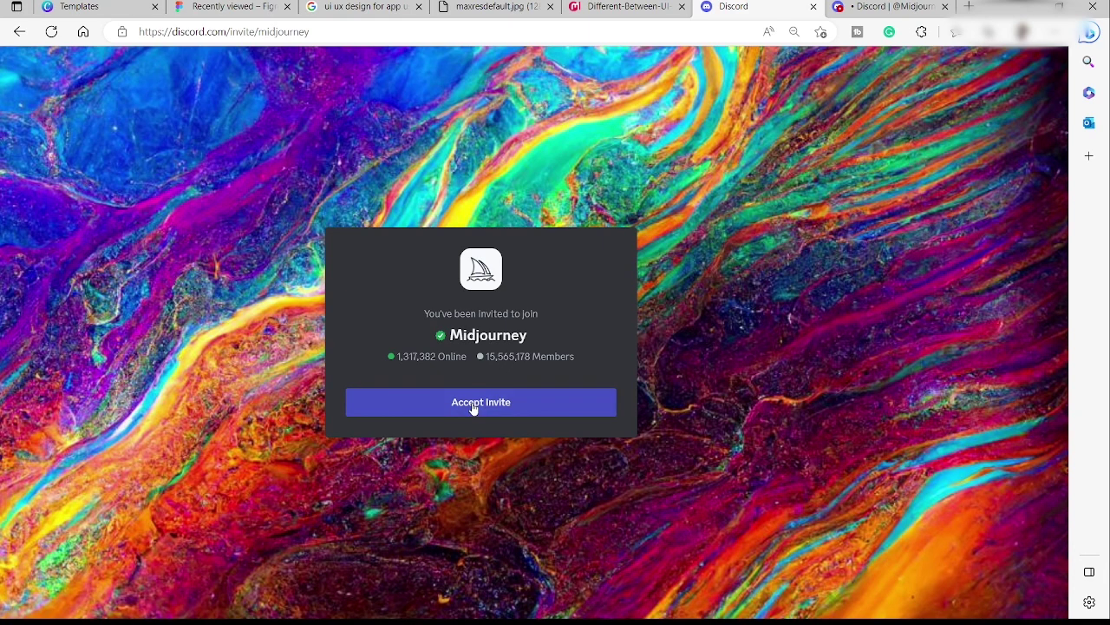
# Open the Midjourney server in Discord and look through the generated images and prompts in the newbies-119 channel.
pyautogui.click(856, 5)
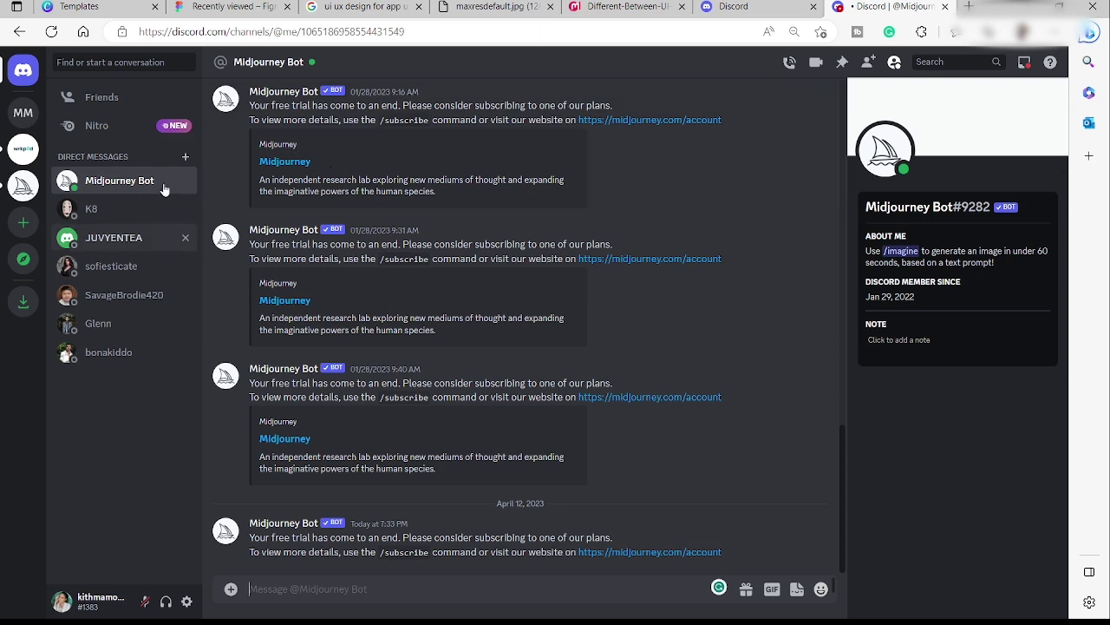
pyautogui.click(27, 189)
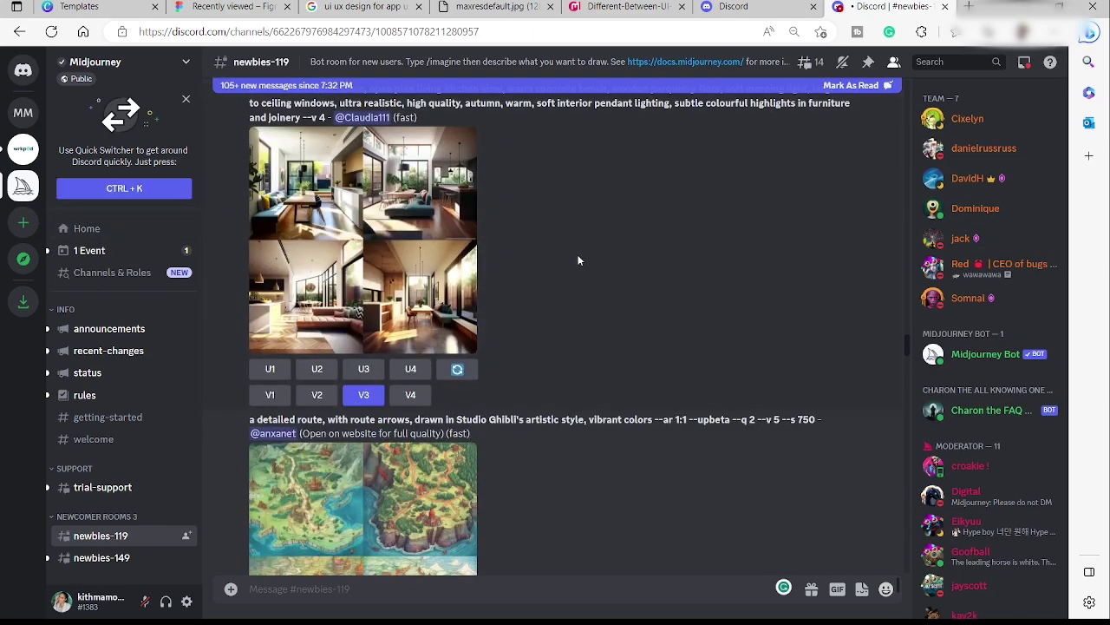
pyautogui.scroll(-3, 593, 258)
pyautogui.scroll(-2, 594, 259)
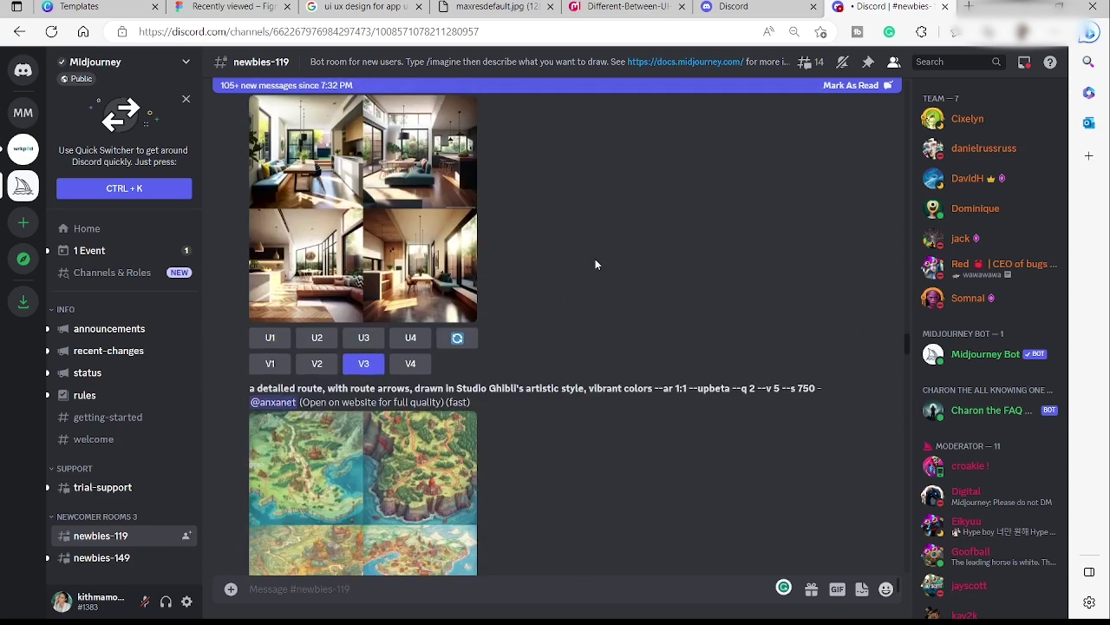
pyautogui.scroll(-1, 595, 263)
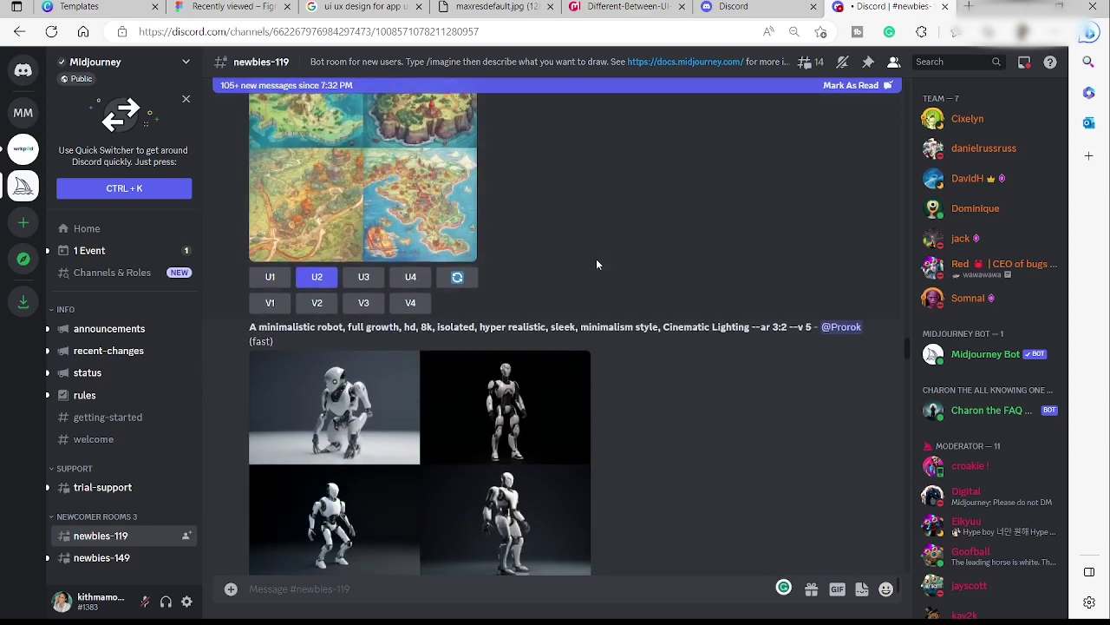
pyautogui.scroll(-3, 596, 264)
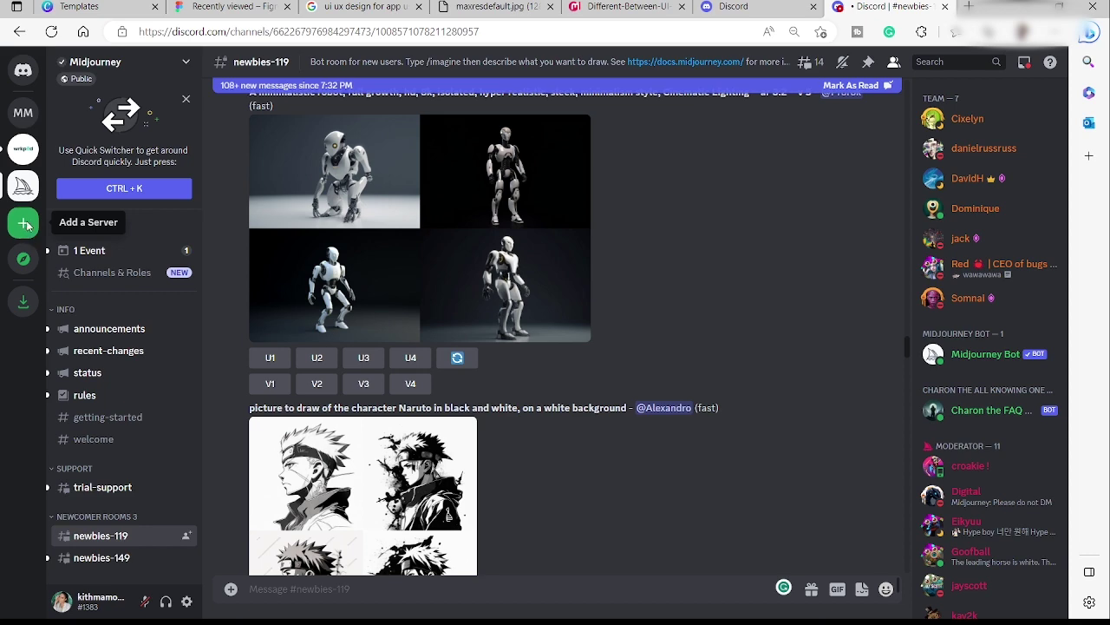
# Create a Discord server of your own named Personal Midjourney, skipping the question about its audience.
pyautogui.click(25, 225)
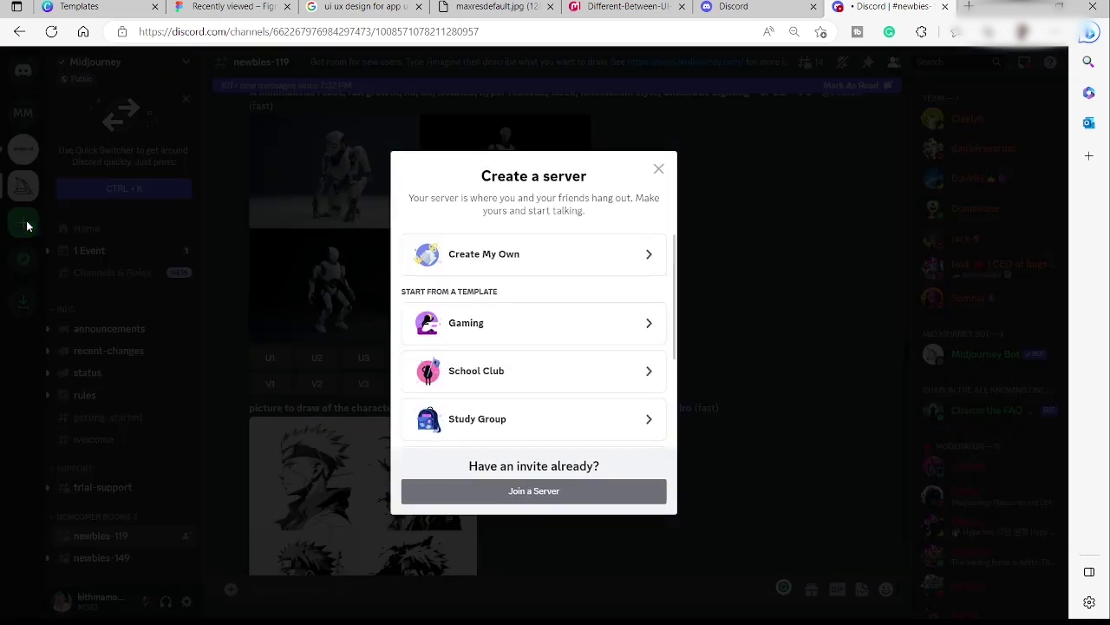
pyautogui.click(519, 256)
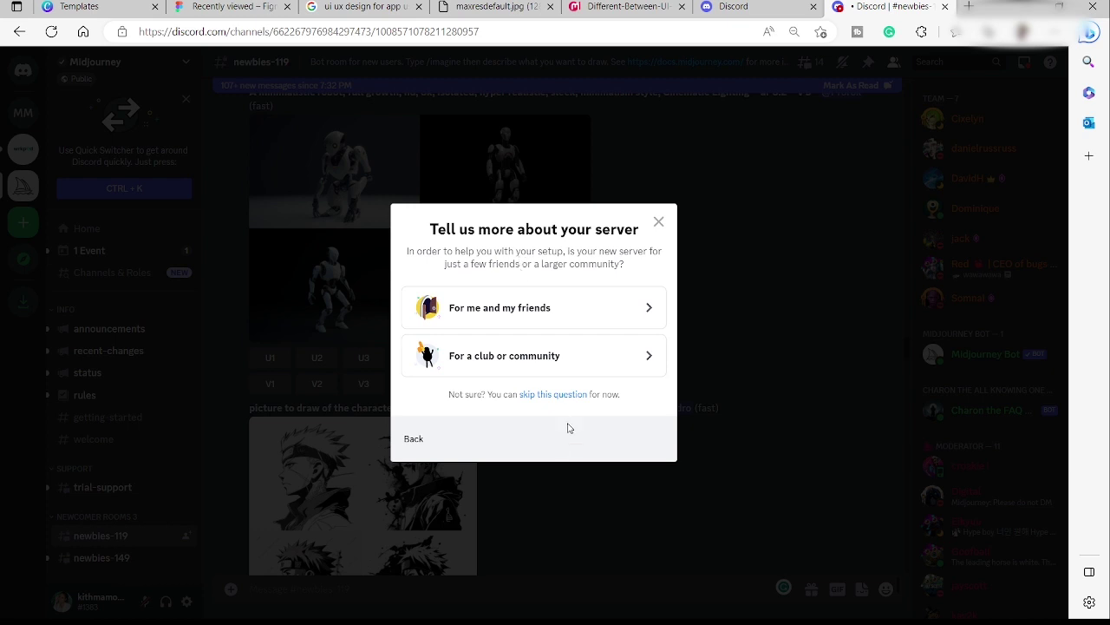
pyautogui.click(544, 395)
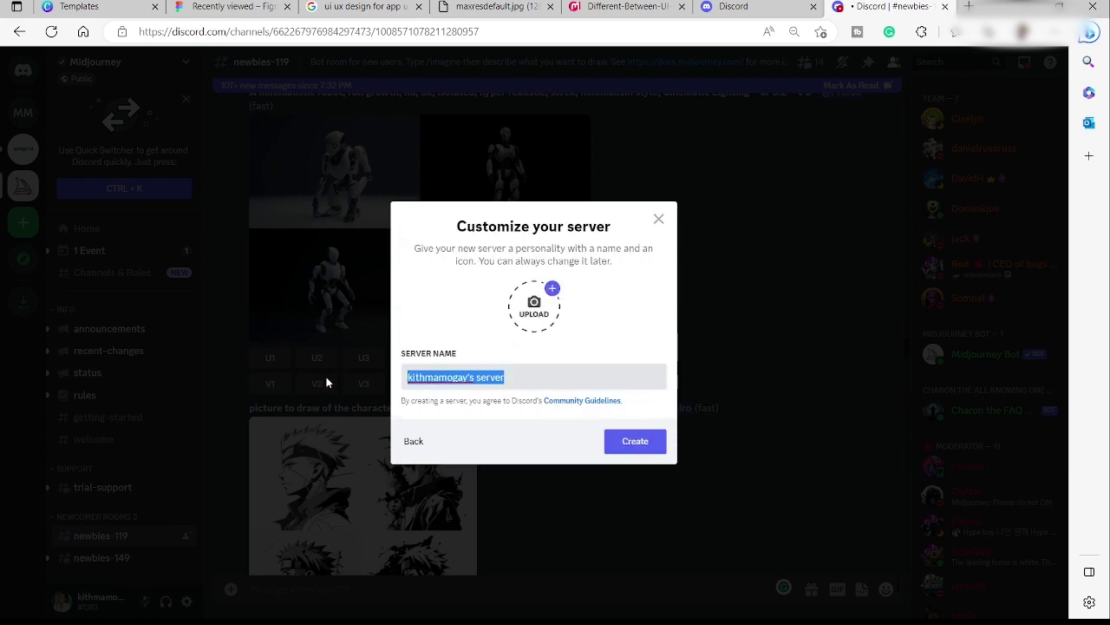
pyautogui.press('BackSpace')
pyautogui.write('P')
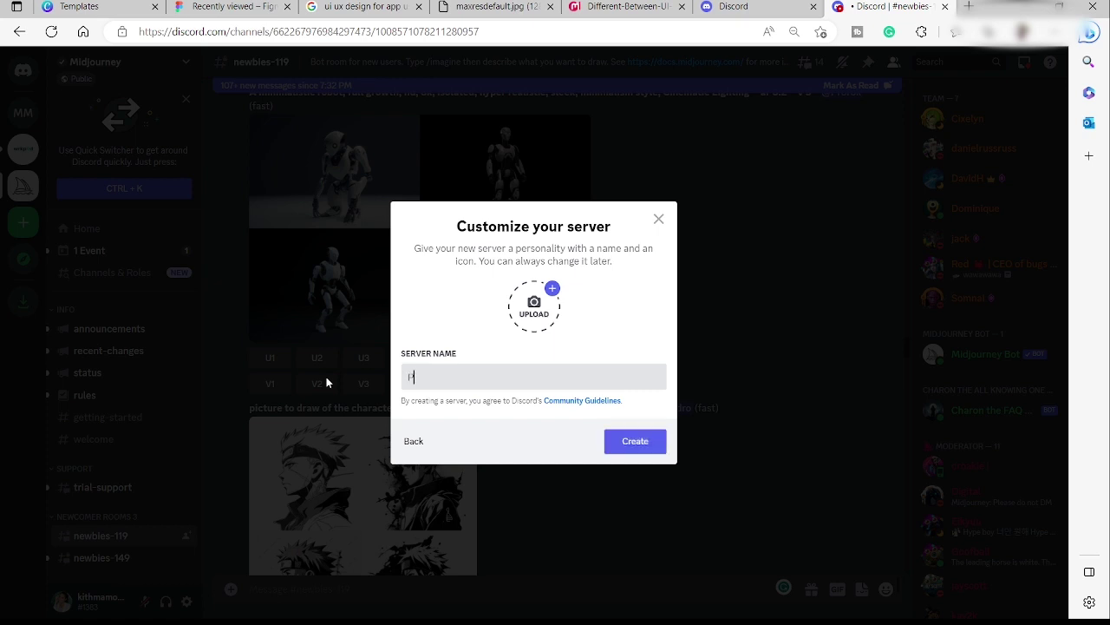
pyautogui.write('ersonal Mid')
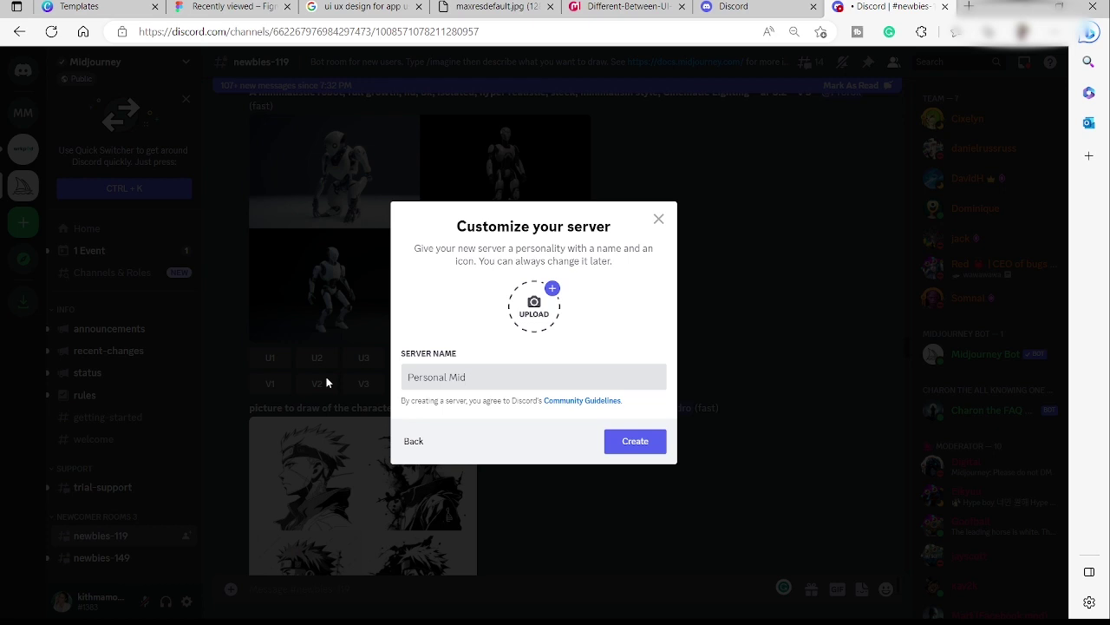
pyautogui.write('journey')
pyautogui.click(653, 449)
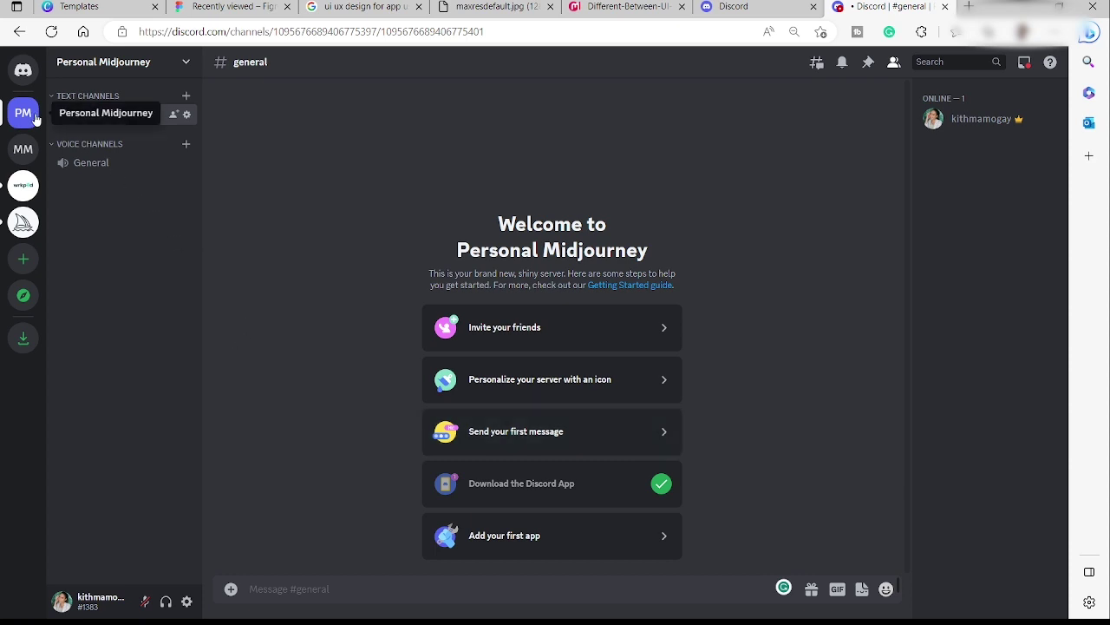
pyautogui.click(22, 226)
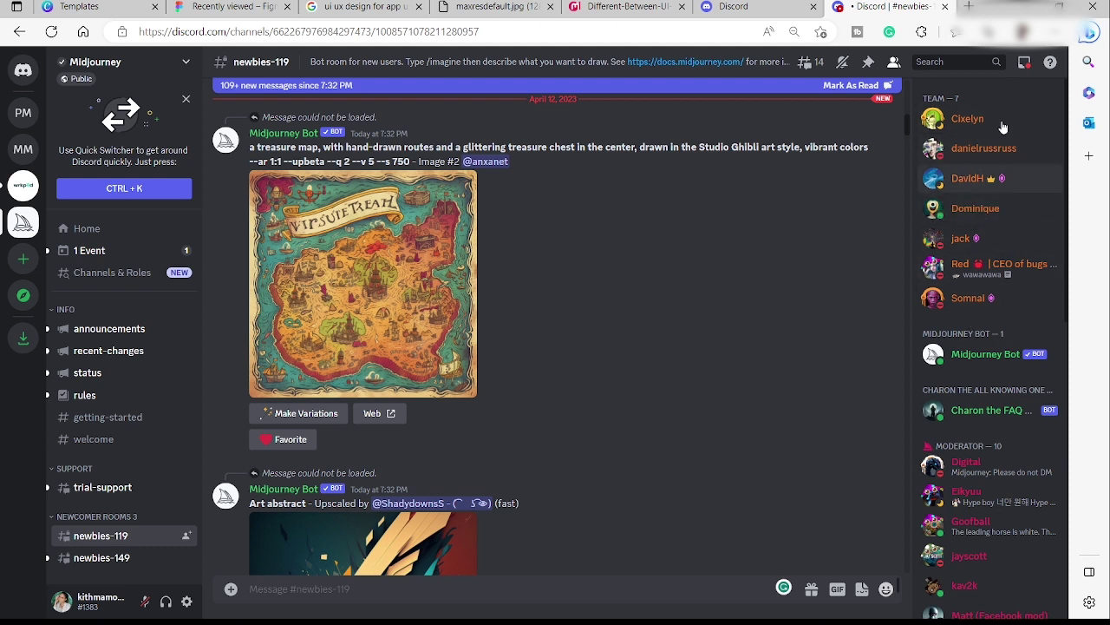
pyautogui.click(894, 62)
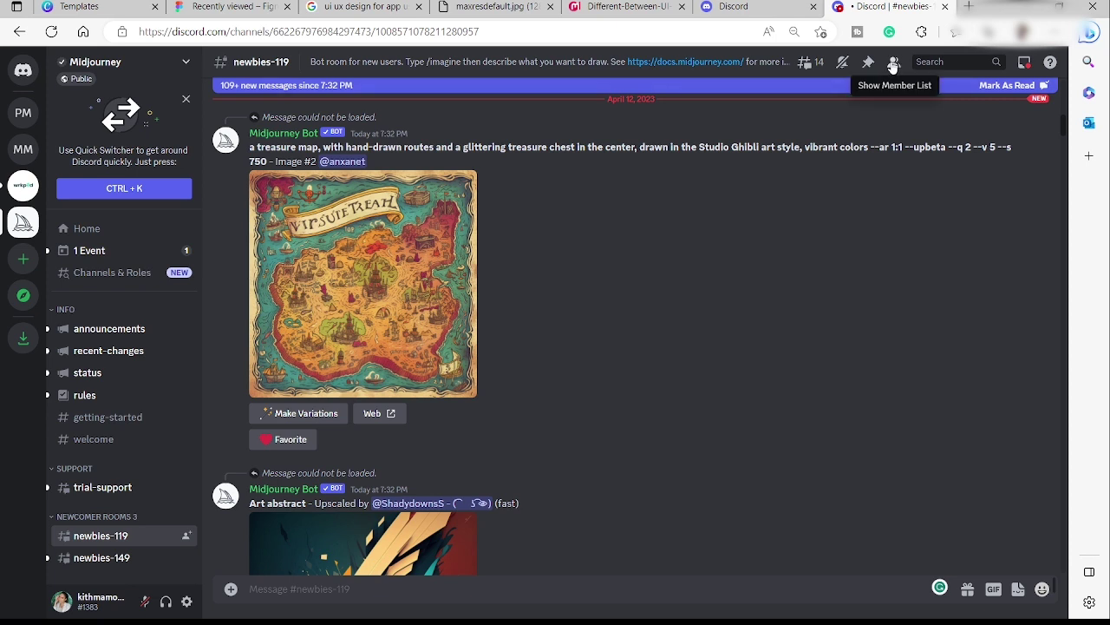
pyautogui.click(893, 64)
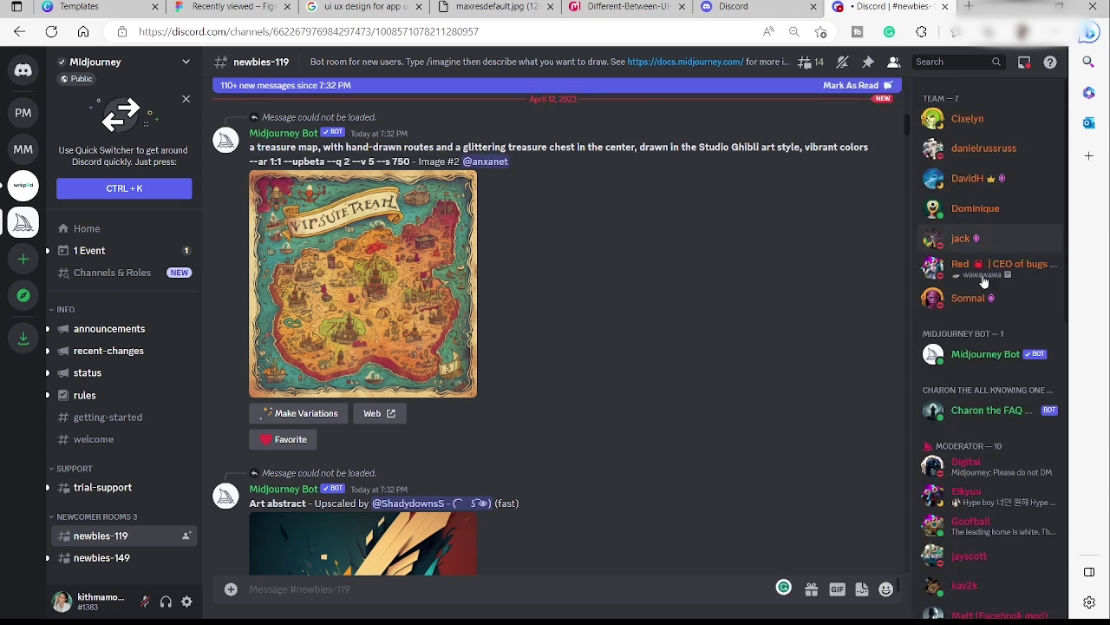
pyautogui.click(982, 360)
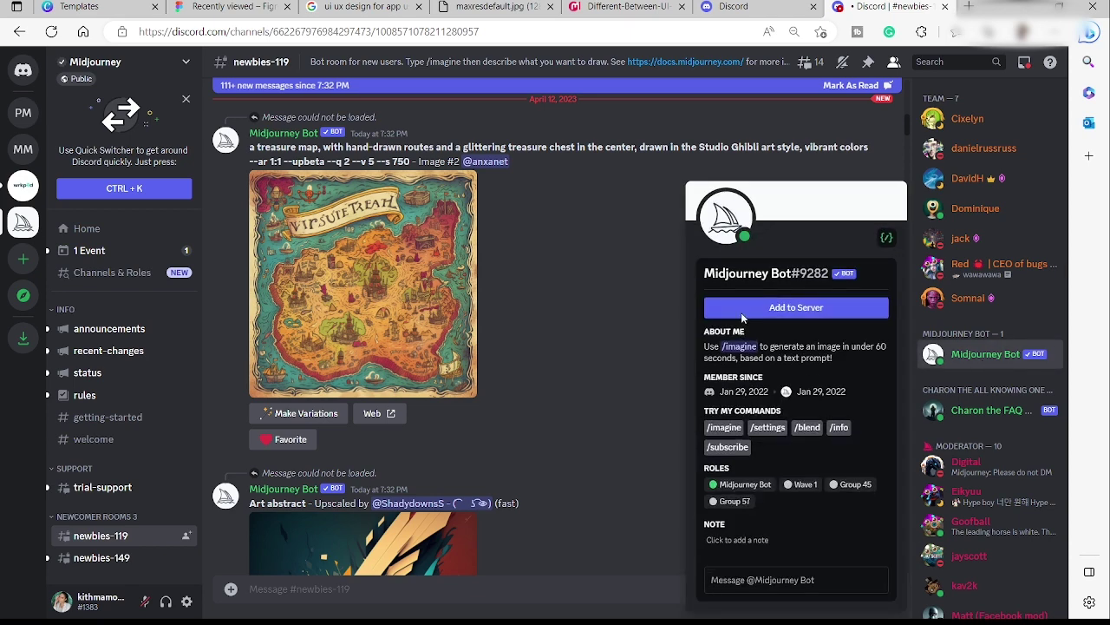
# Add Midjourney Bot to the Personal Midjourney server, authorize all its requested permissions, and open that server.
pyautogui.click(784, 309)
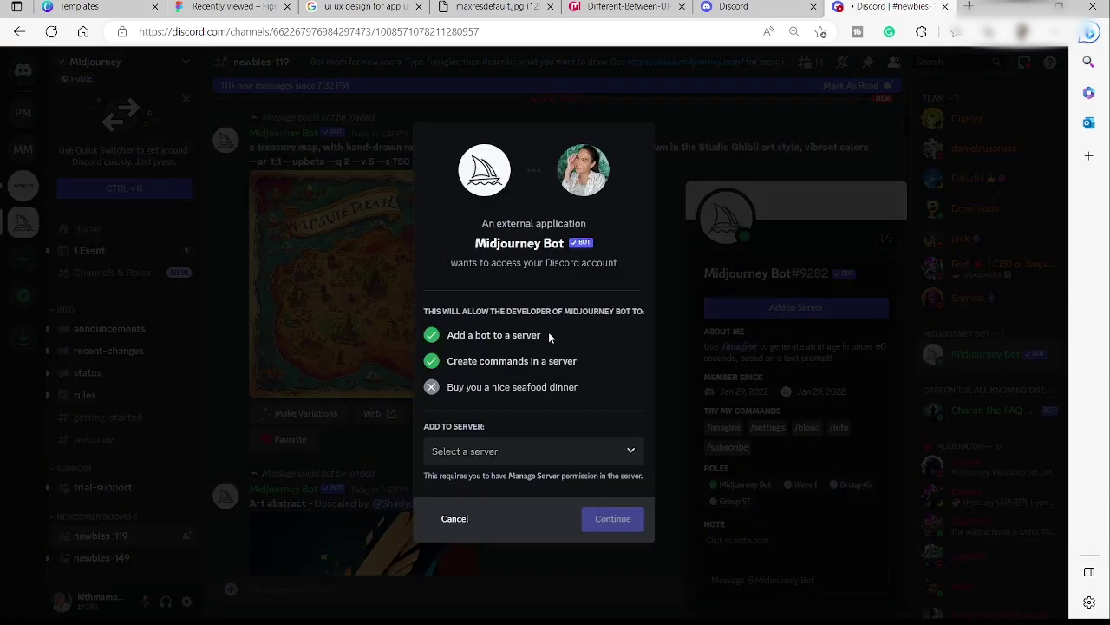
pyautogui.click(605, 451)
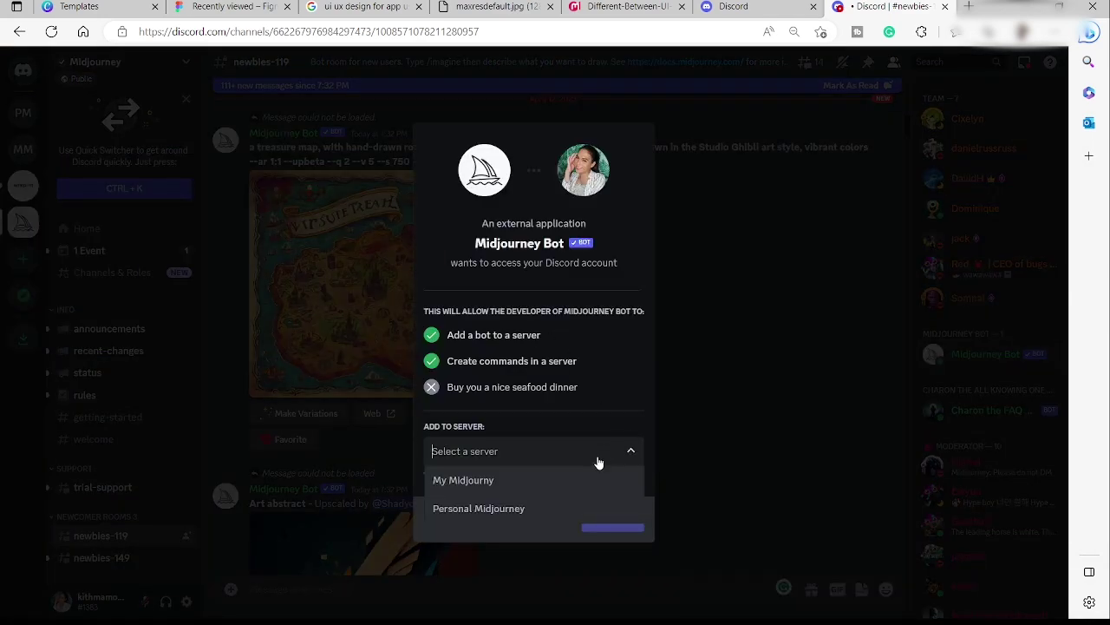
pyautogui.click(547, 512)
pyautogui.click(613, 521)
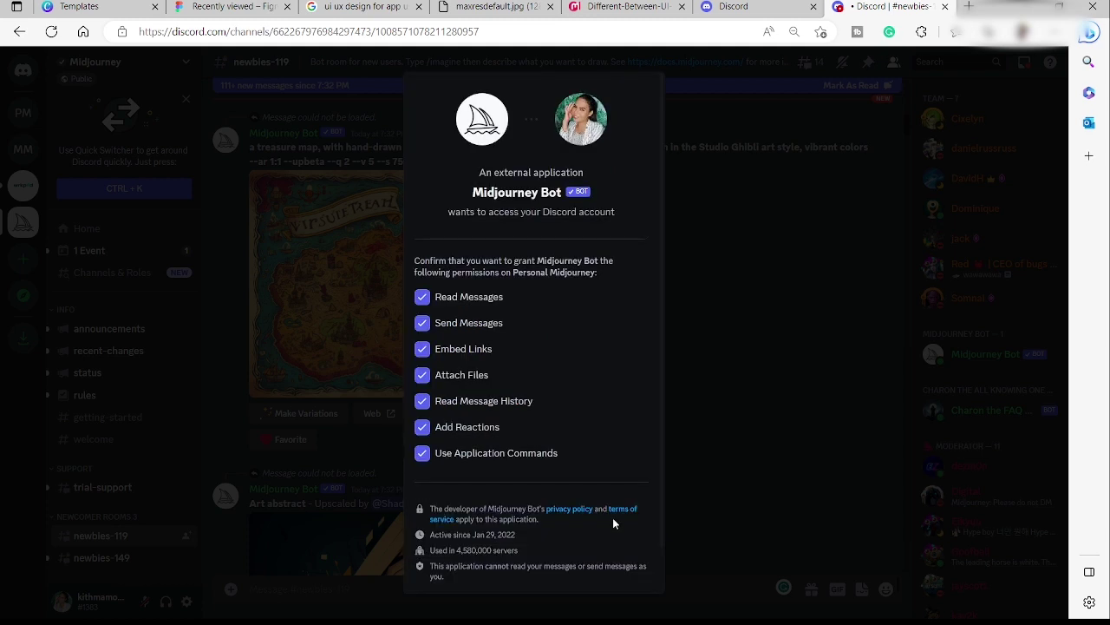
pyautogui.scroll(-1, 574, 427)
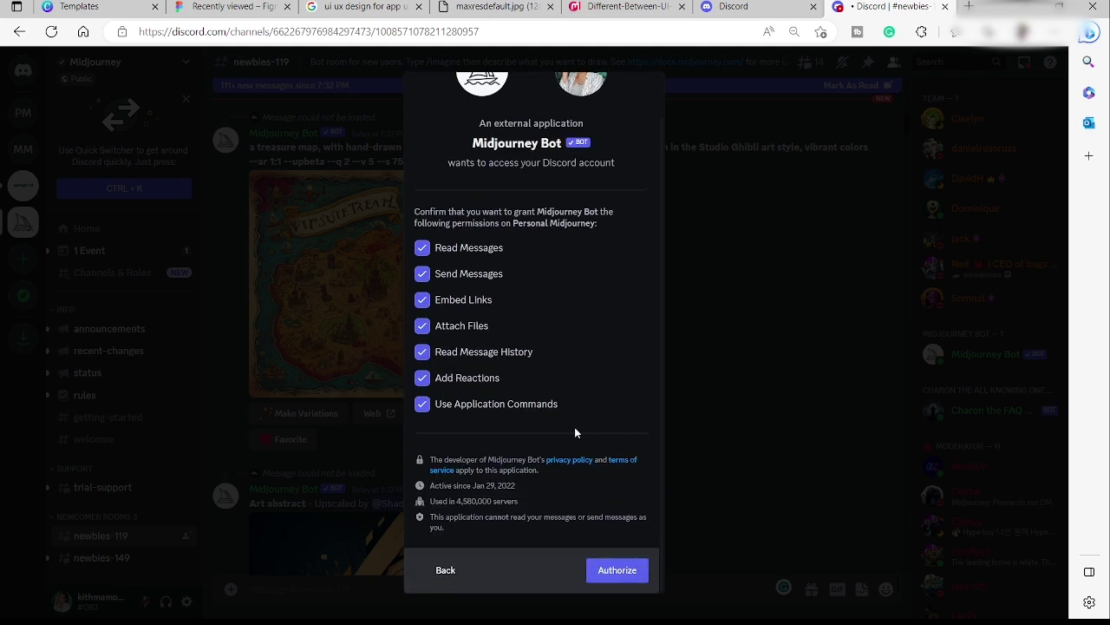
pyautogui.click(615, 570)
pyautogui.click(478, 414)
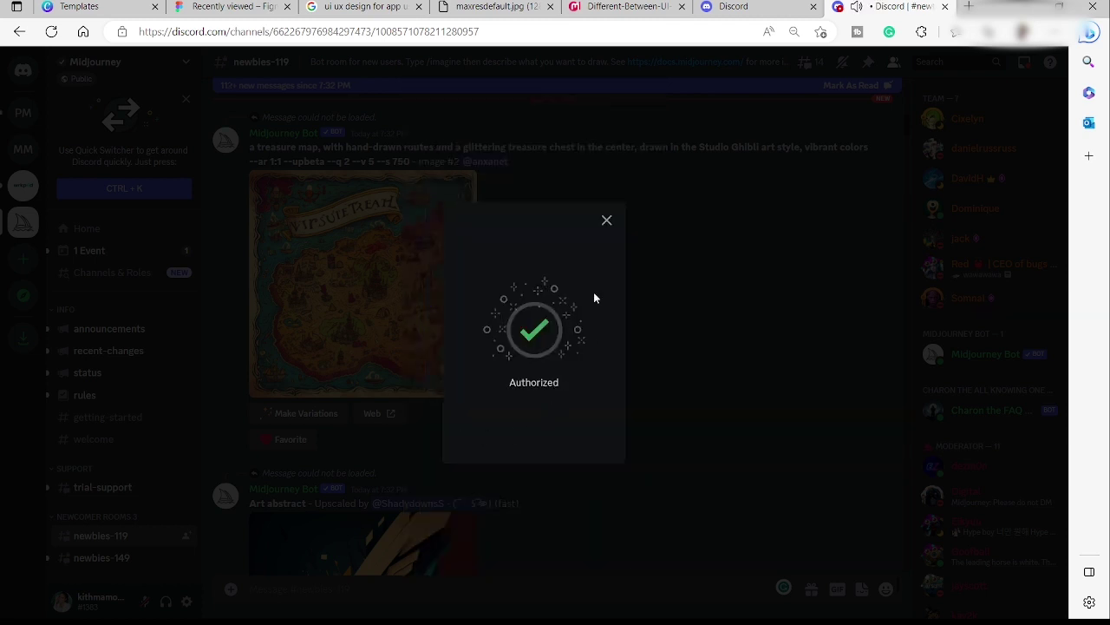
pyautogui.click(608, 222)
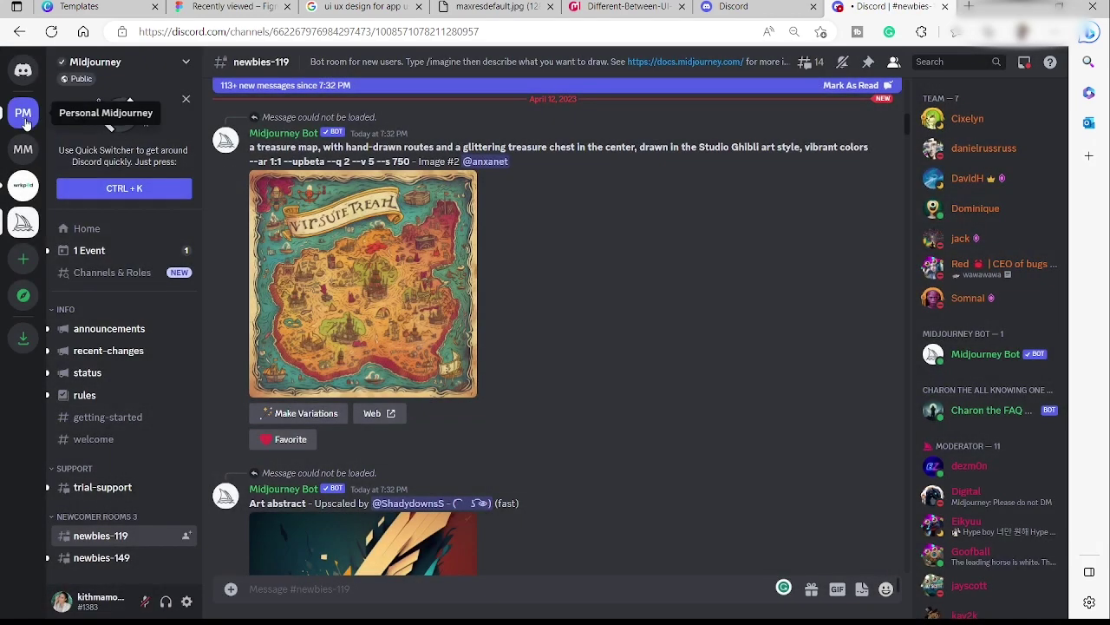
pyautogui.click(24, 121)
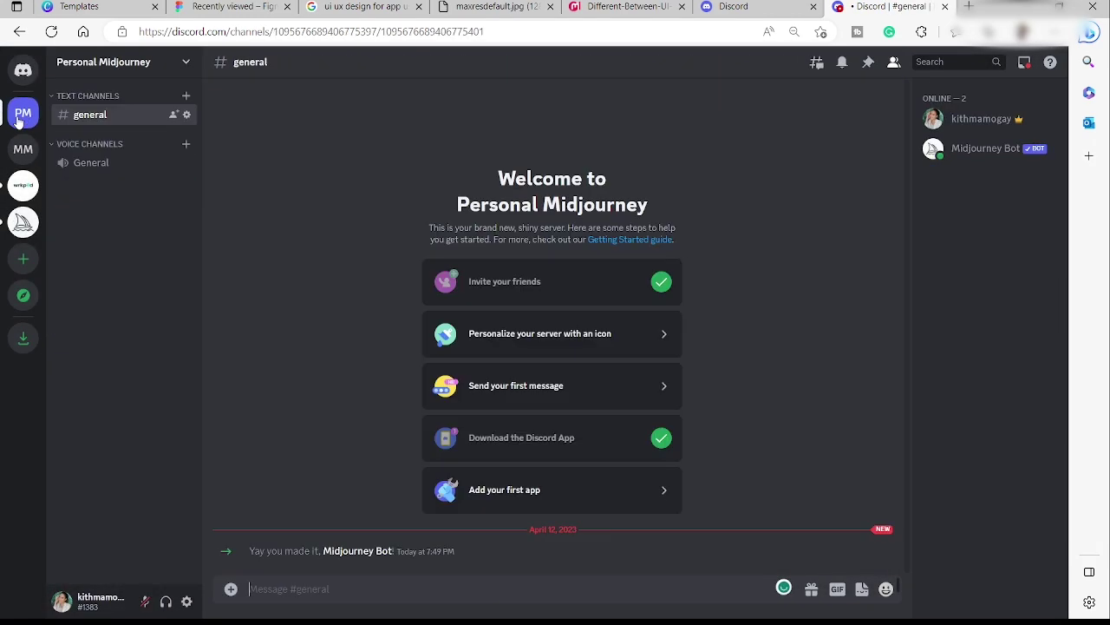
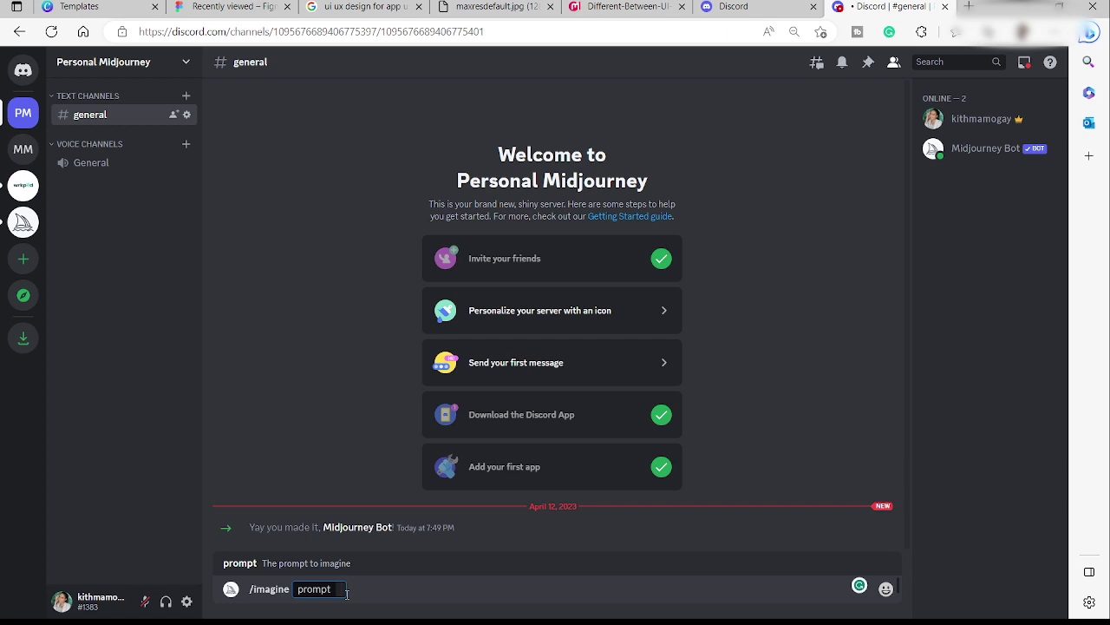
# Send Midjourney Bot the /imagine prompt "Ux design for hamburger, 3D design, High quality image, yellow background --v 4".
pyautogui.write('Ux desi')
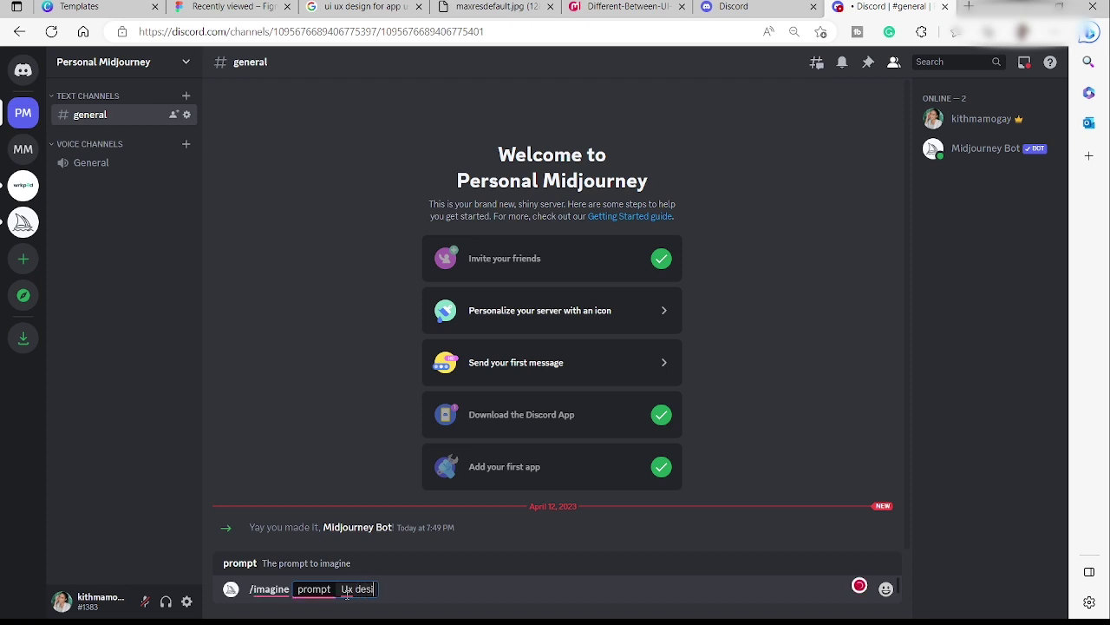
pyautogui.write('gn for hamburger')
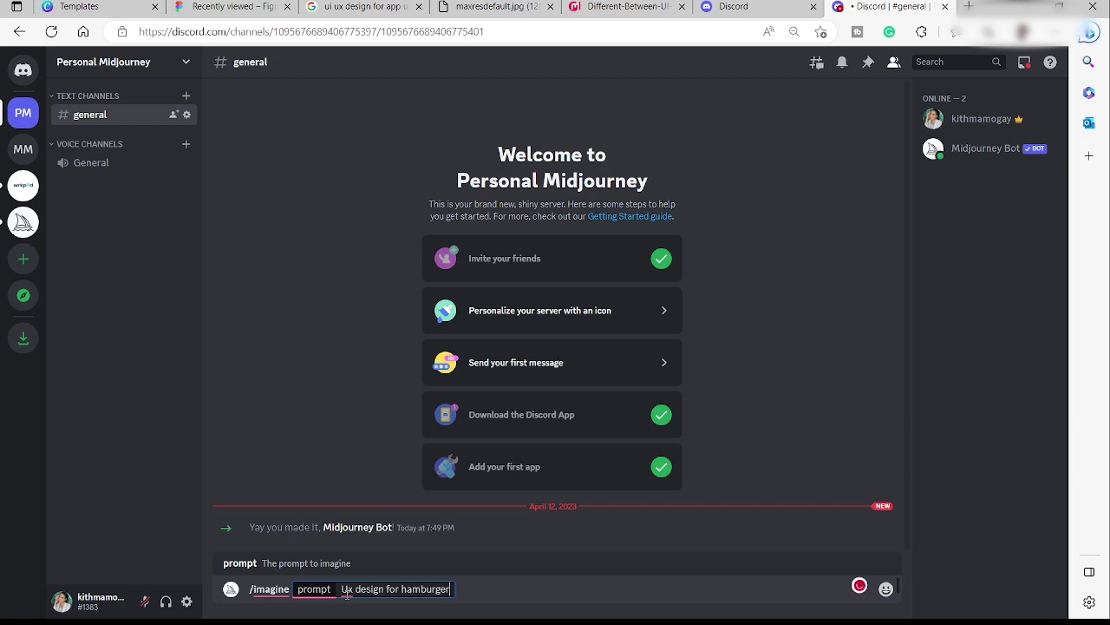
pyautogui.write(', 3D design, High ')
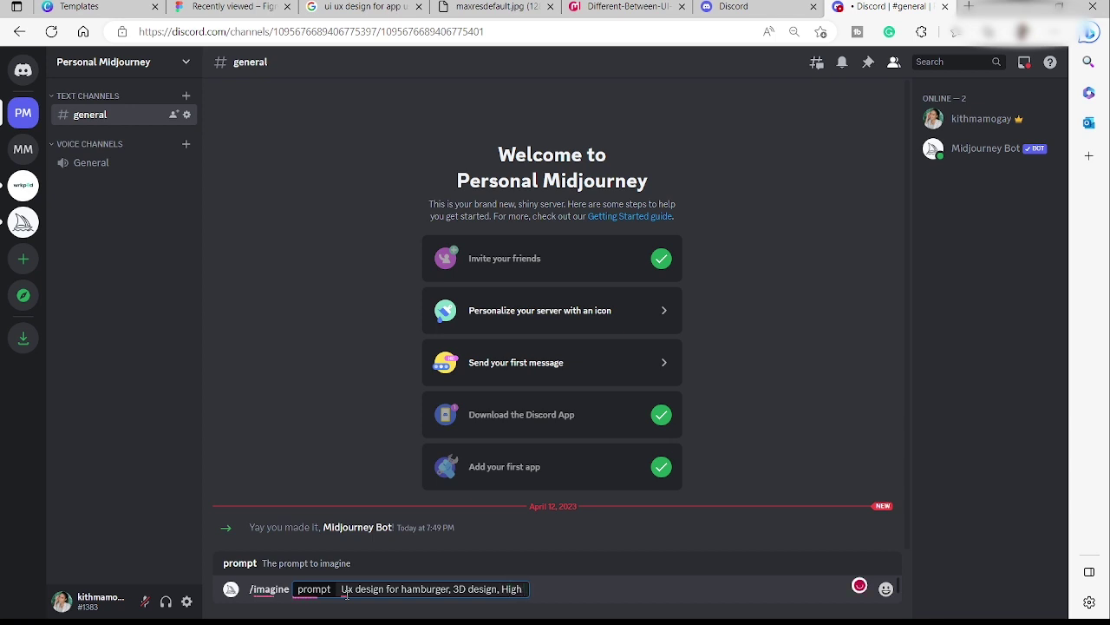
pyautogui.write('quality image, ')
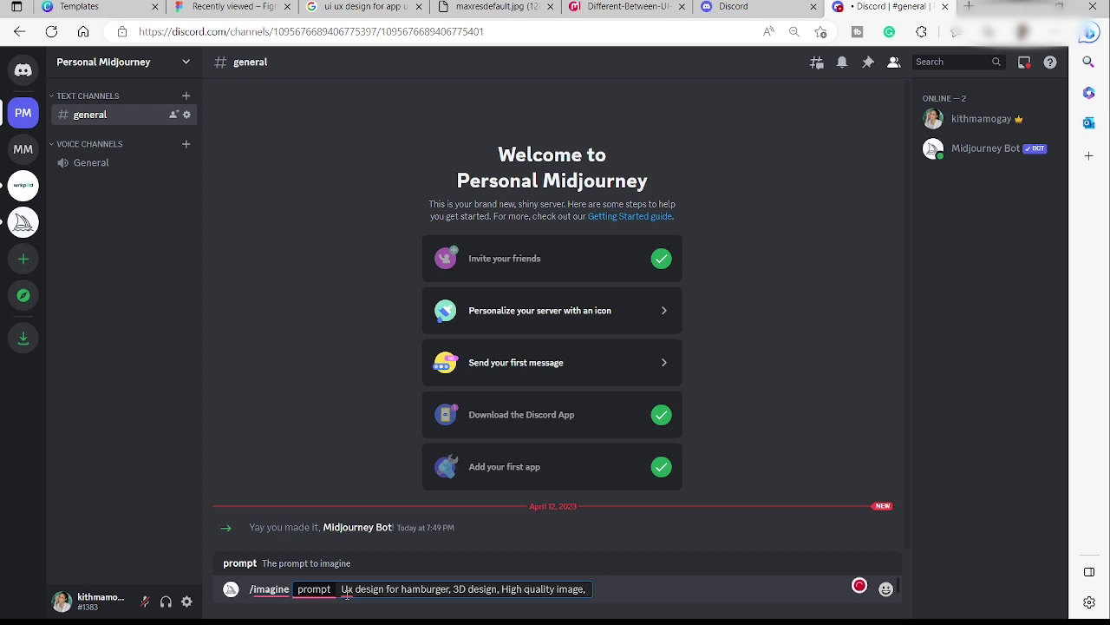
pyautogui.write('yellow background')
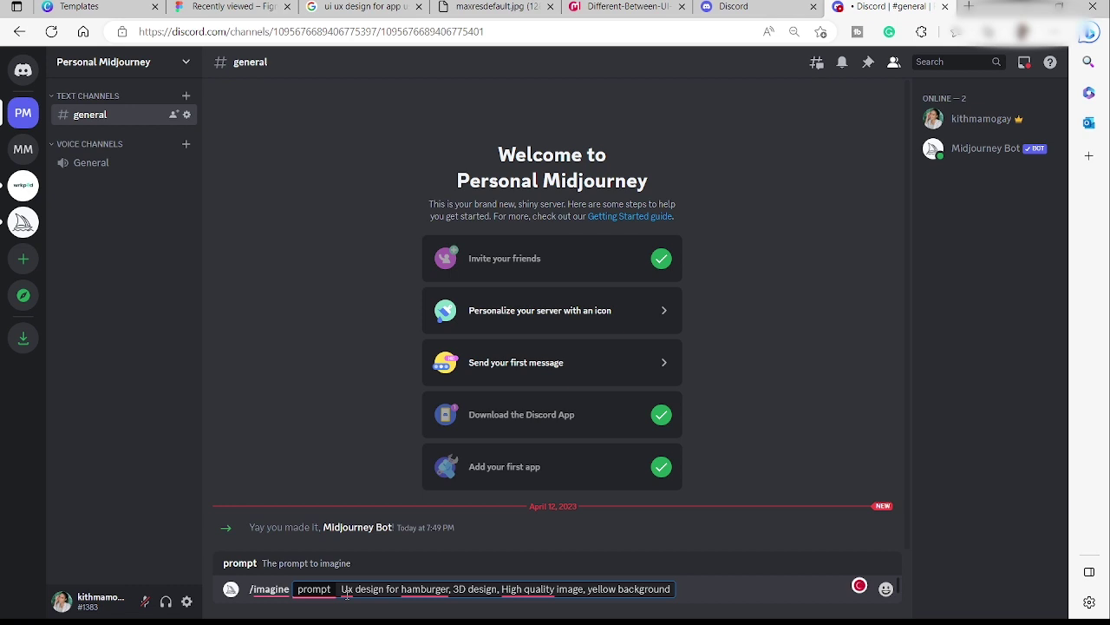
pyautogui.write('--v 4')
pyautogui.press('Return')
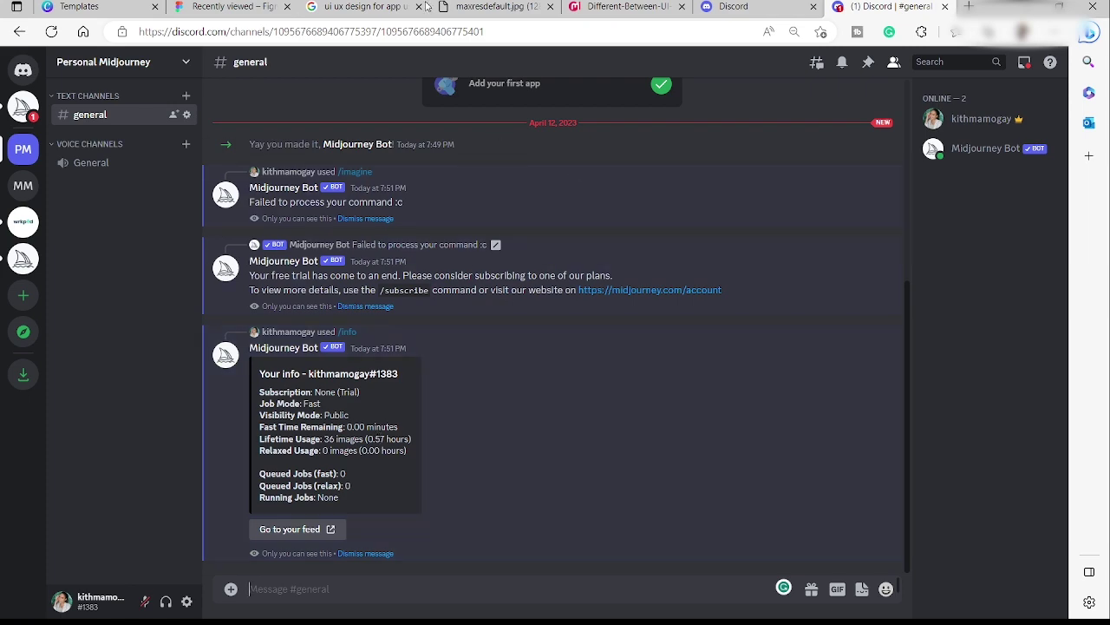
# Look at the example hamburger app designs, then open the four-panel burger UI image from the Google results at full size.
pyautogui.click(478, 8)
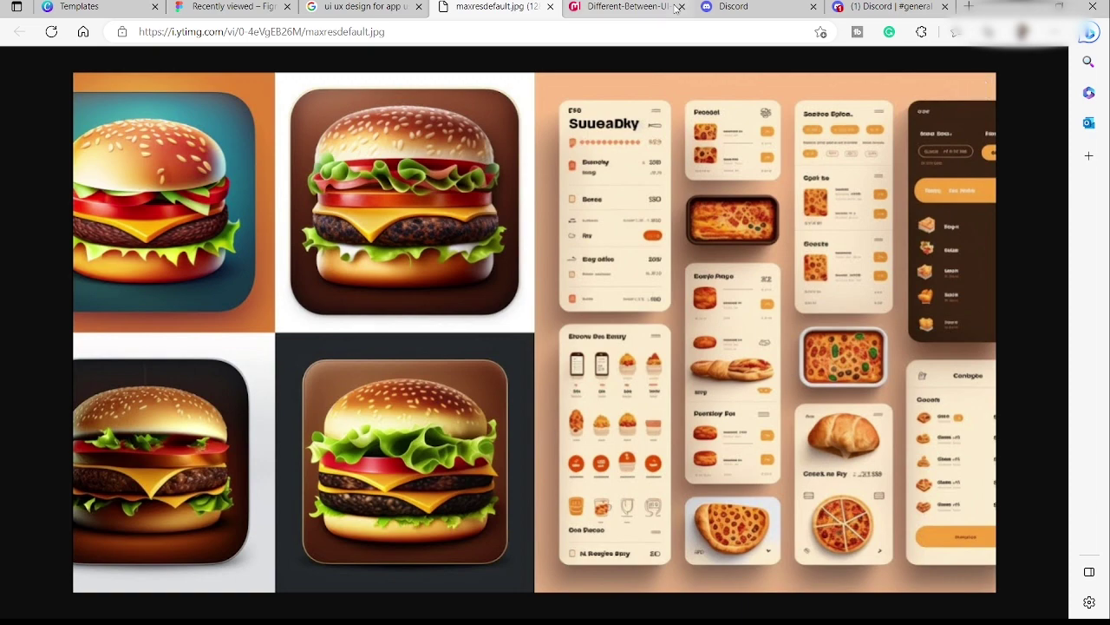
pyautogui.click(360, 7)
pyautogui.scroll(-2, 781, 413)
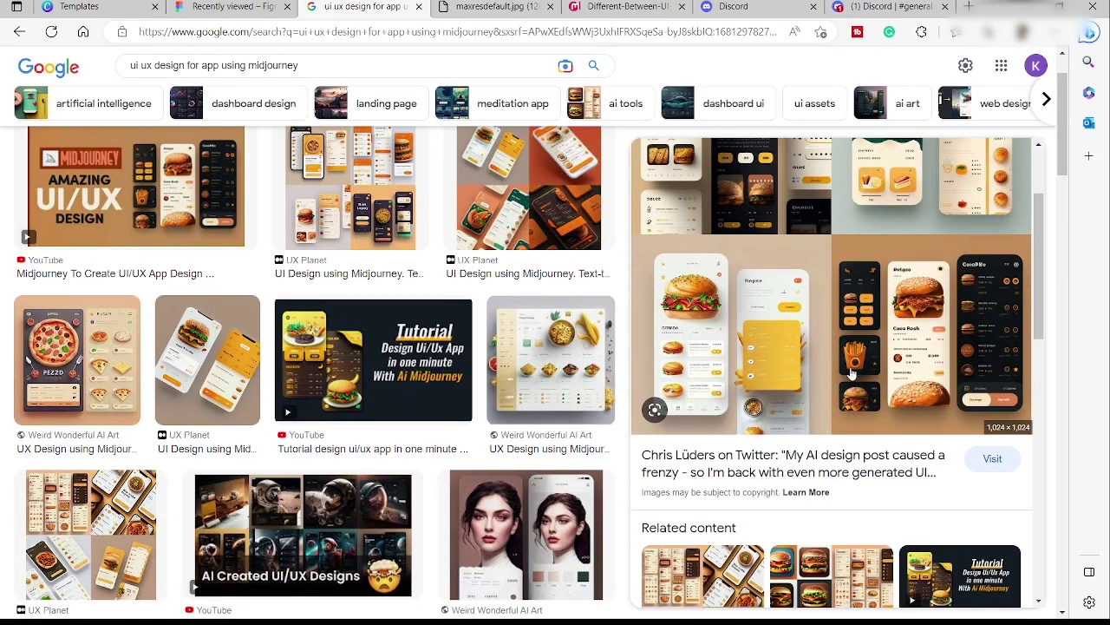
pyautogui.scroll(1, 849, 371)
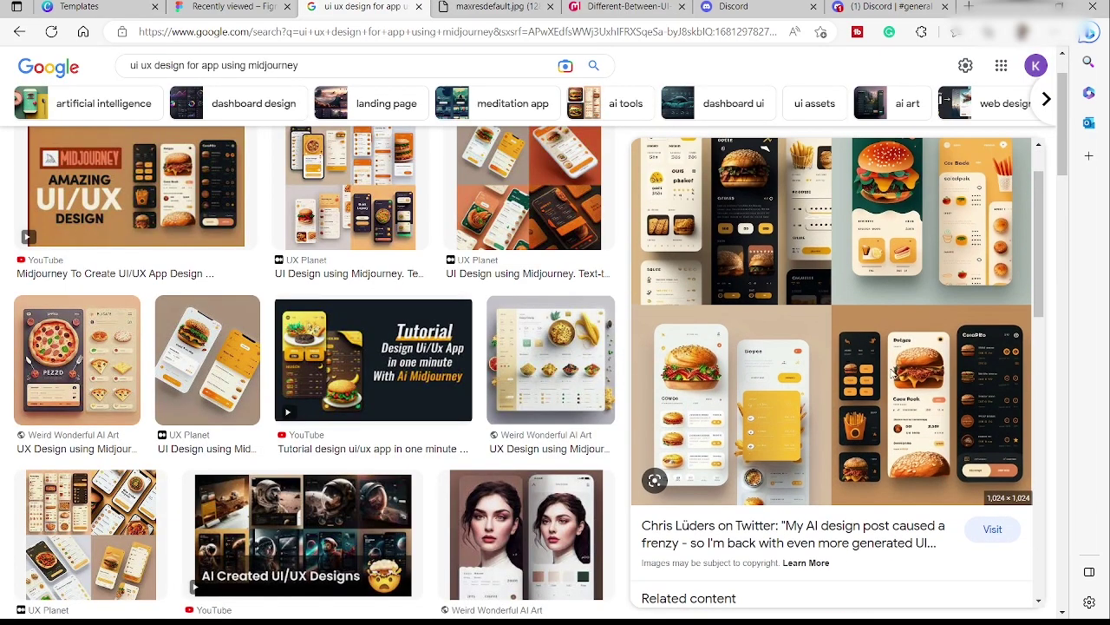
pyautogui.click(919, 369)
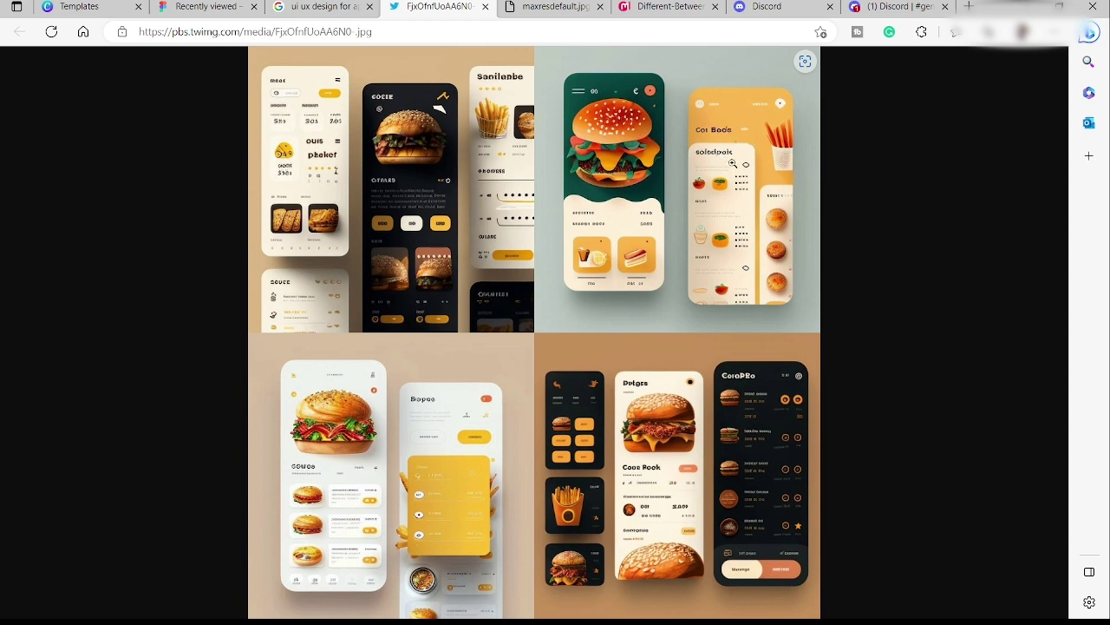
# Switch to Figma, create a design file from the iPhone 14 preset, and dismiss the quick tour offer.
pyautogui.click(218, 8)
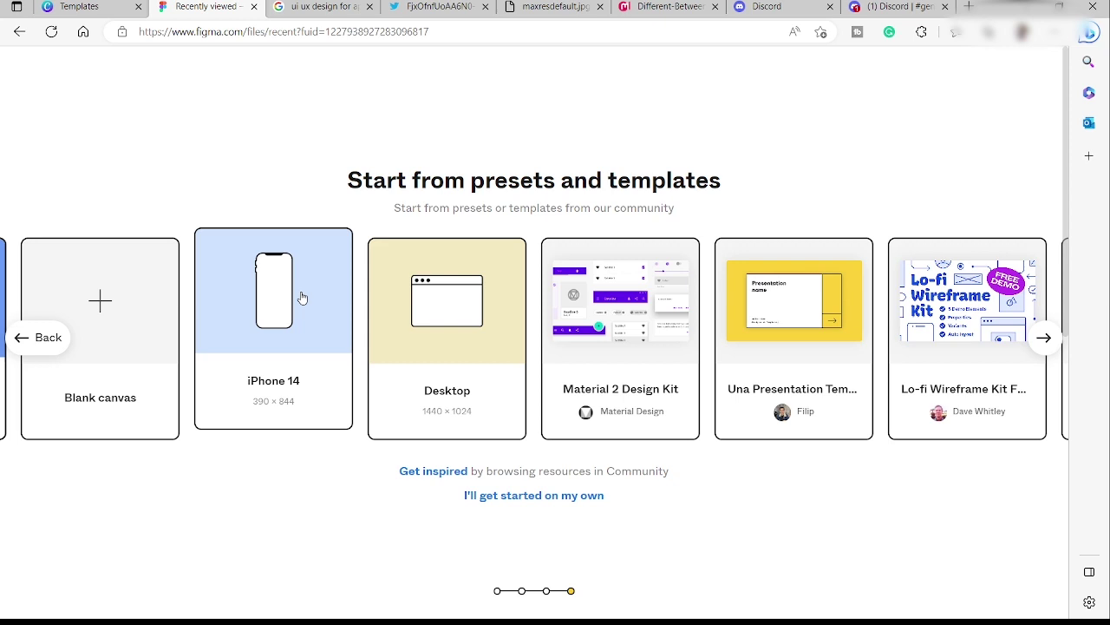
pyautogui.click(264, 297)
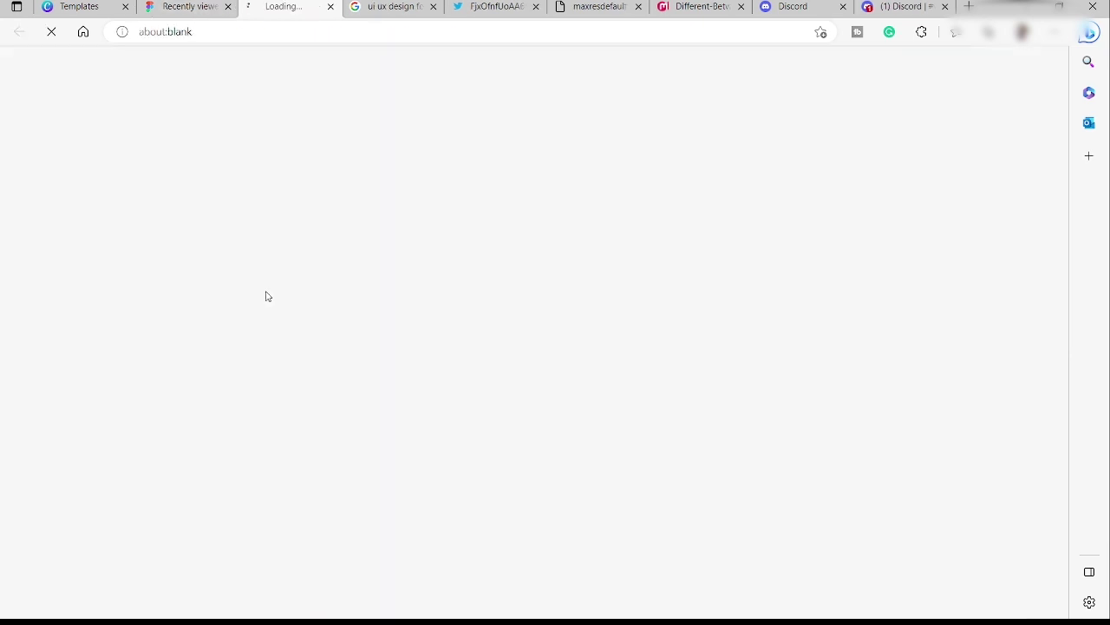
pyautogui.click(383, 6)
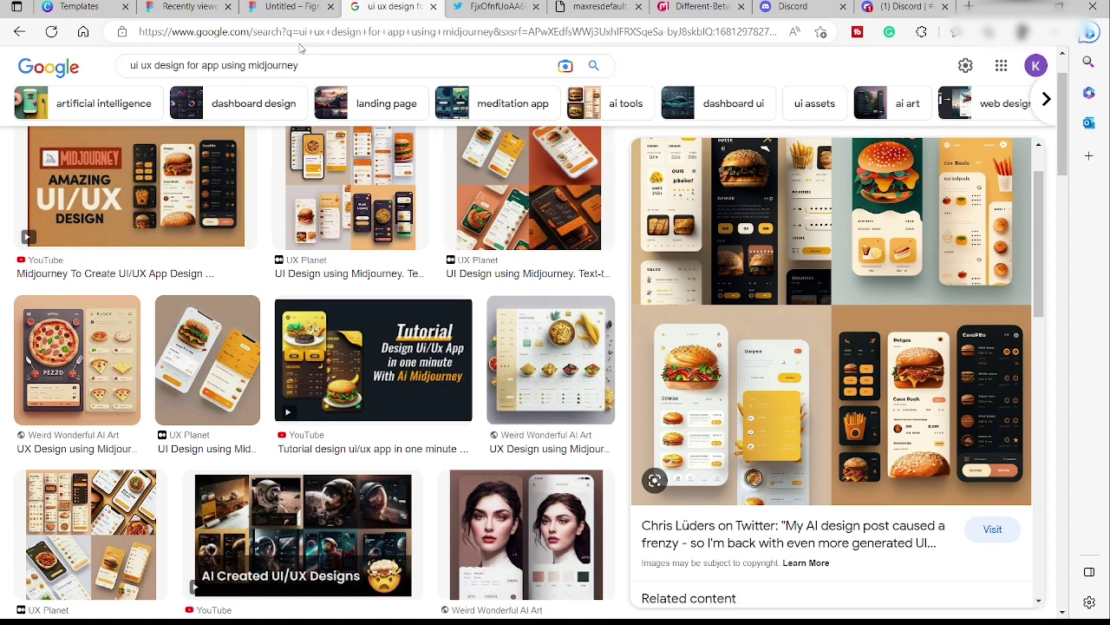
pyautogui.click(289, 7)
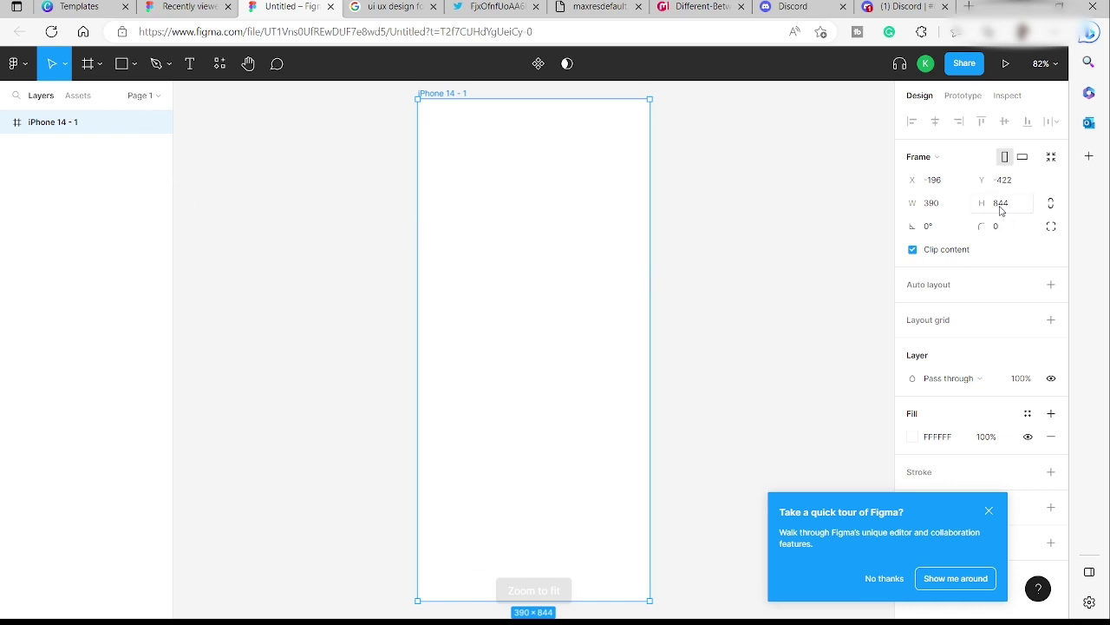
pyautogui.click(991, 511)
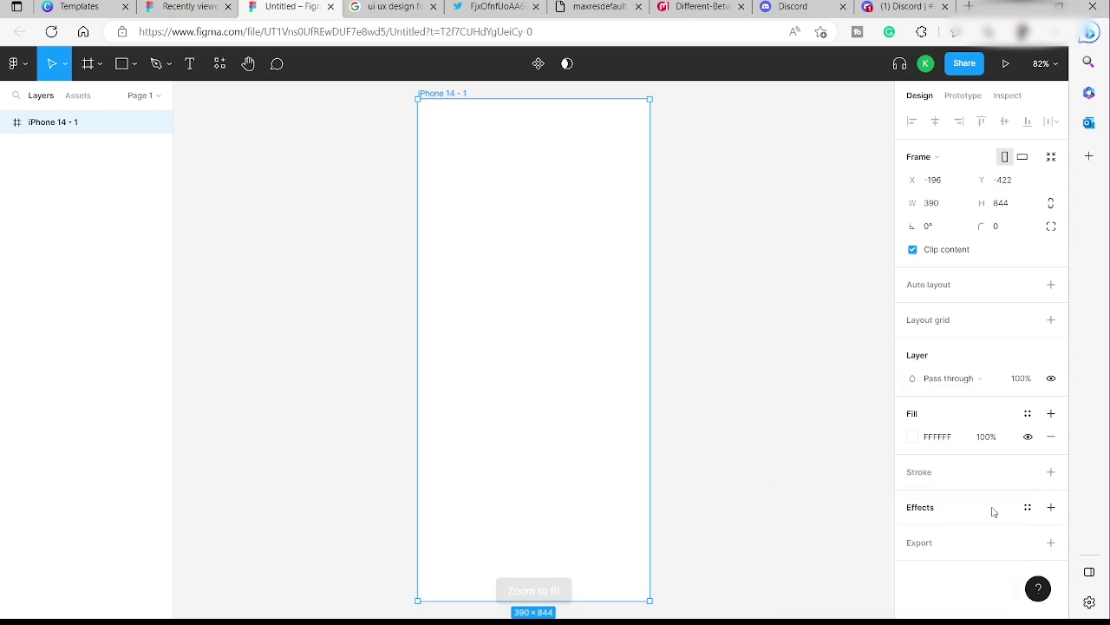
# Return to the general channel of the Personal Midjourney server in Discord.
pyautogui.click(803, 7)
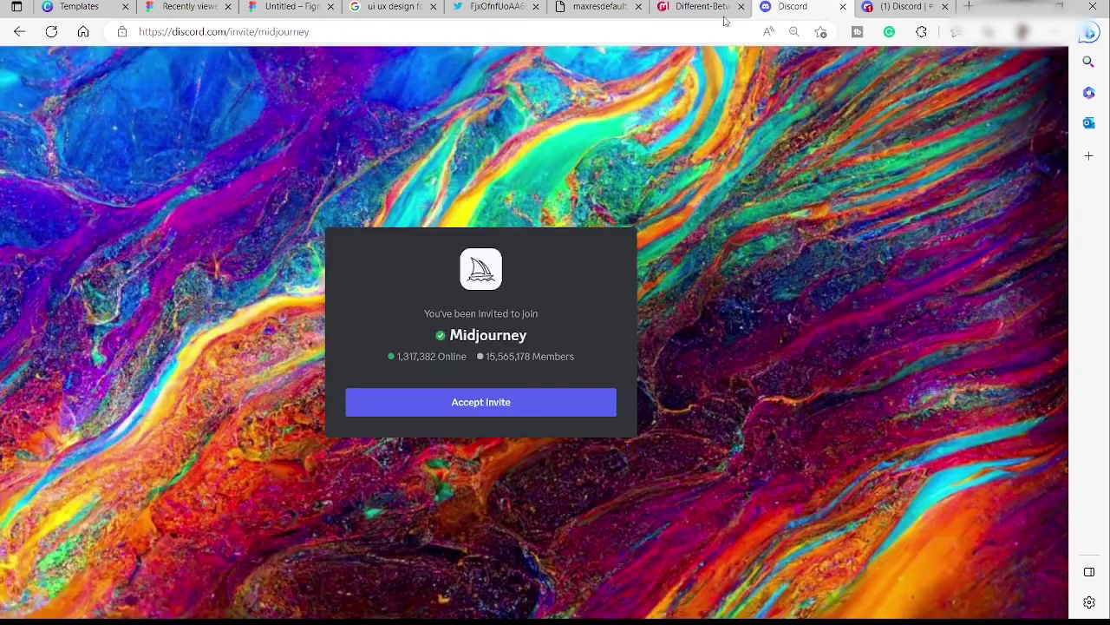
pyautogui.click(894, 7)
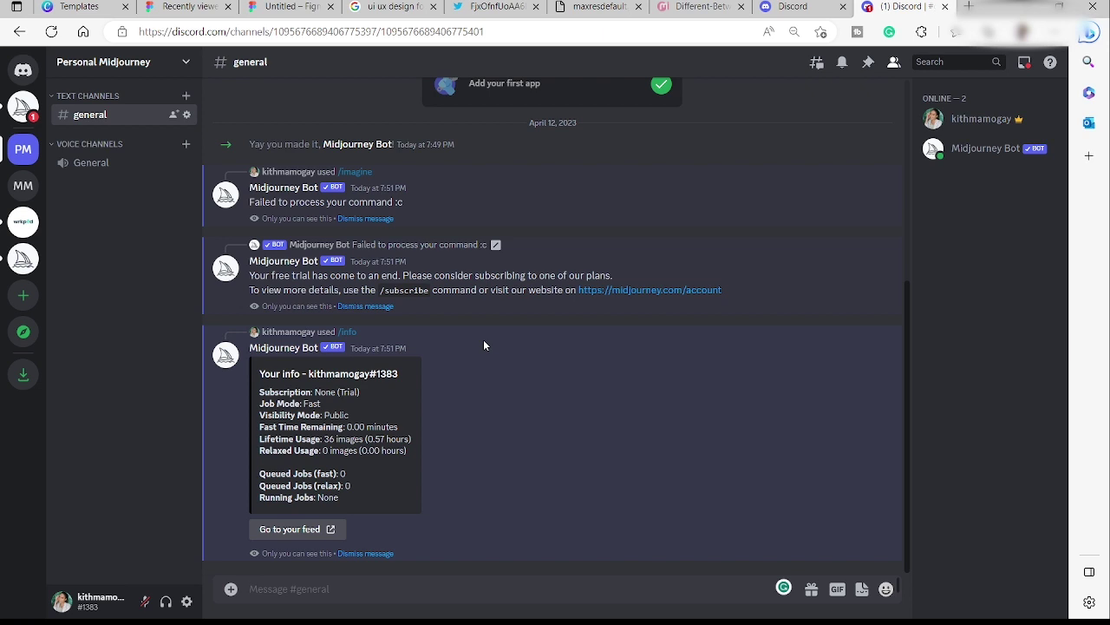